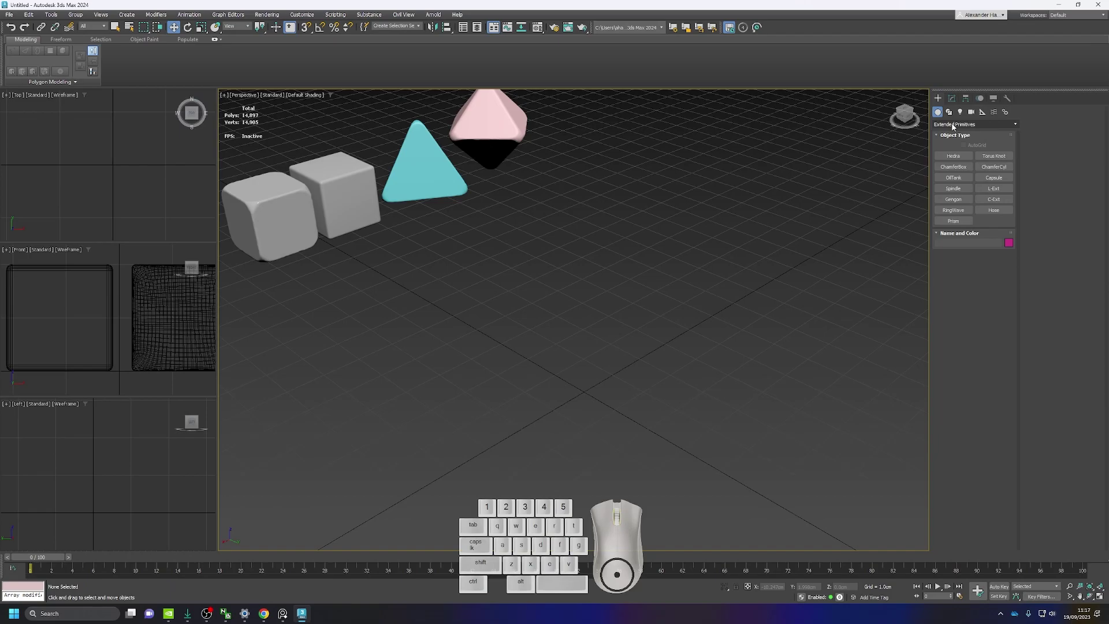
# - Switch the geometry creation category to Standard Primitives
pyautogui.click(953, 125)
pyautogui.click(952, 127)
pyautogui.click(953, 124)
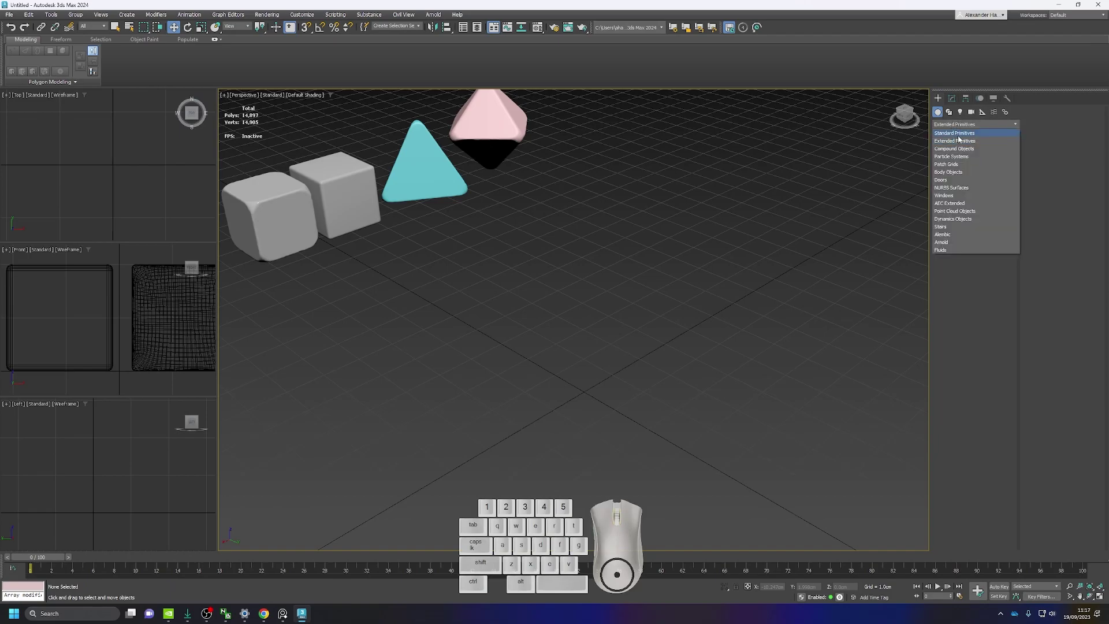
pyautogui.click(957, 137)
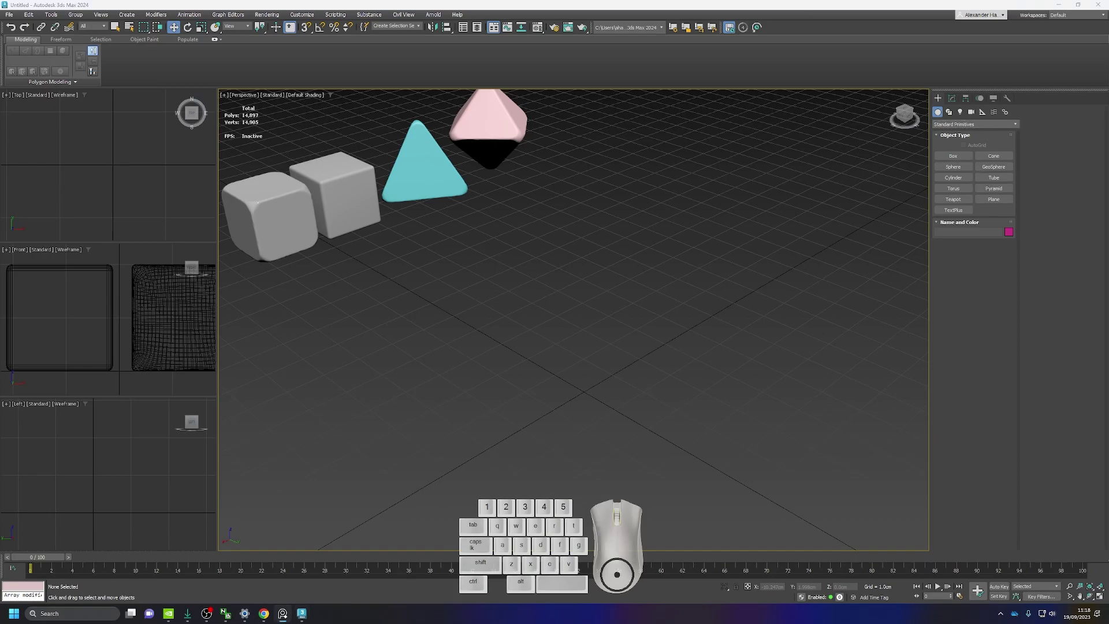
# - Bring up the dice reference board, examine the die shapes, and return to the scene
pyautogui.click(282, 613)
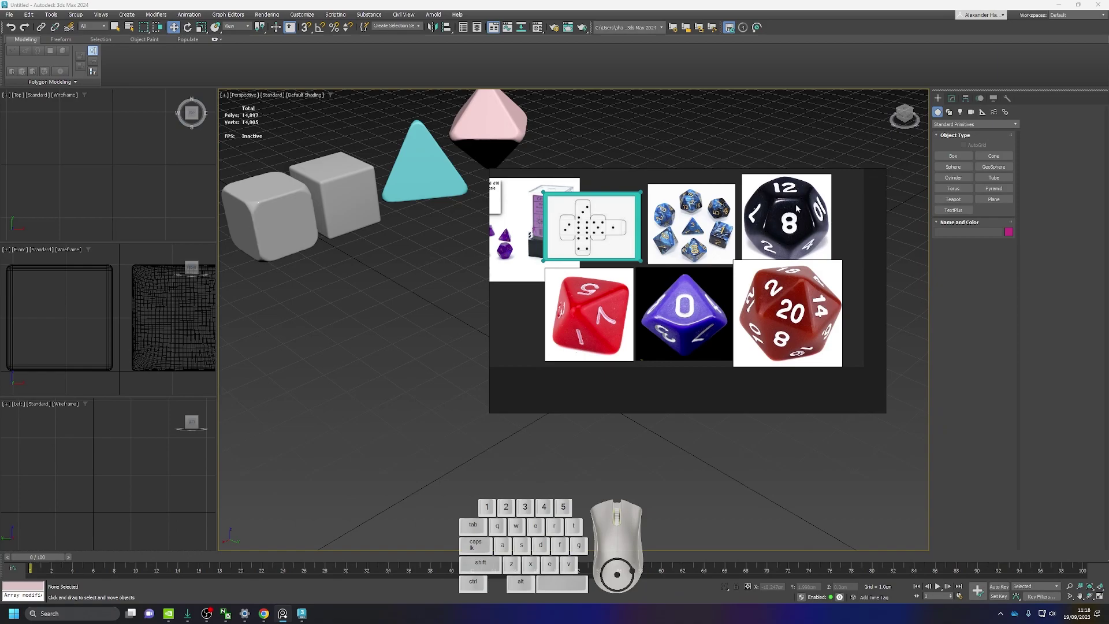
pyautogui.moveTo(874, 231); pyautogui.dragTo(1108, 254, button='right')
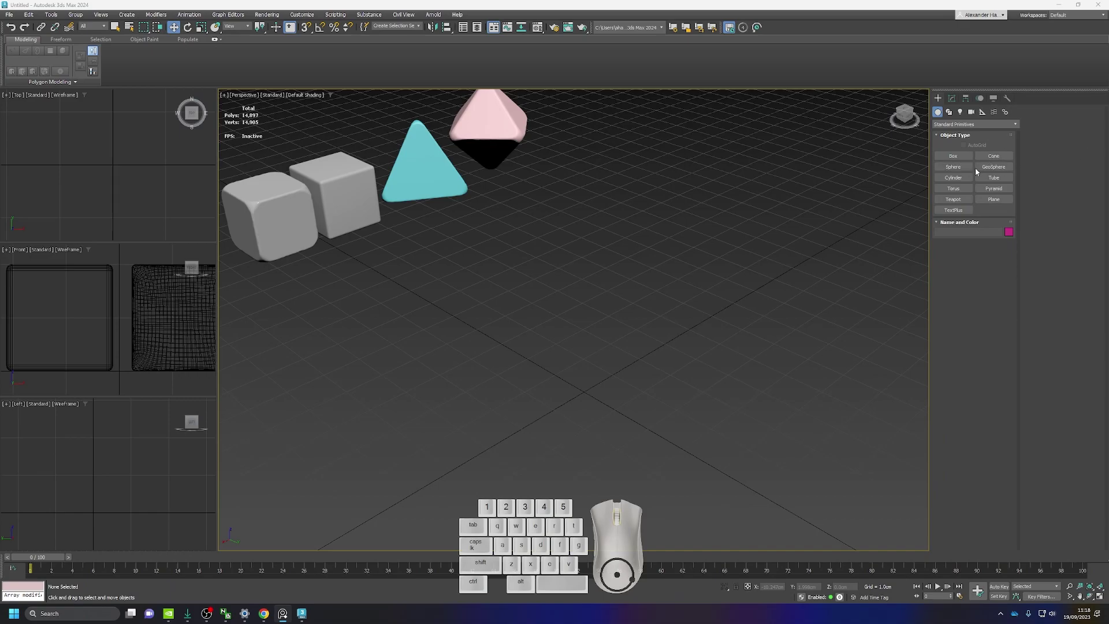
# - Create a geosphere with a radius of about 1.79 cm and 1 segment, and turn on edged faces in the perspective view
pyautogui.click(994, 167)
pyautogui.moveTo(619, 352); pyautogui.dragTo(662, 390)
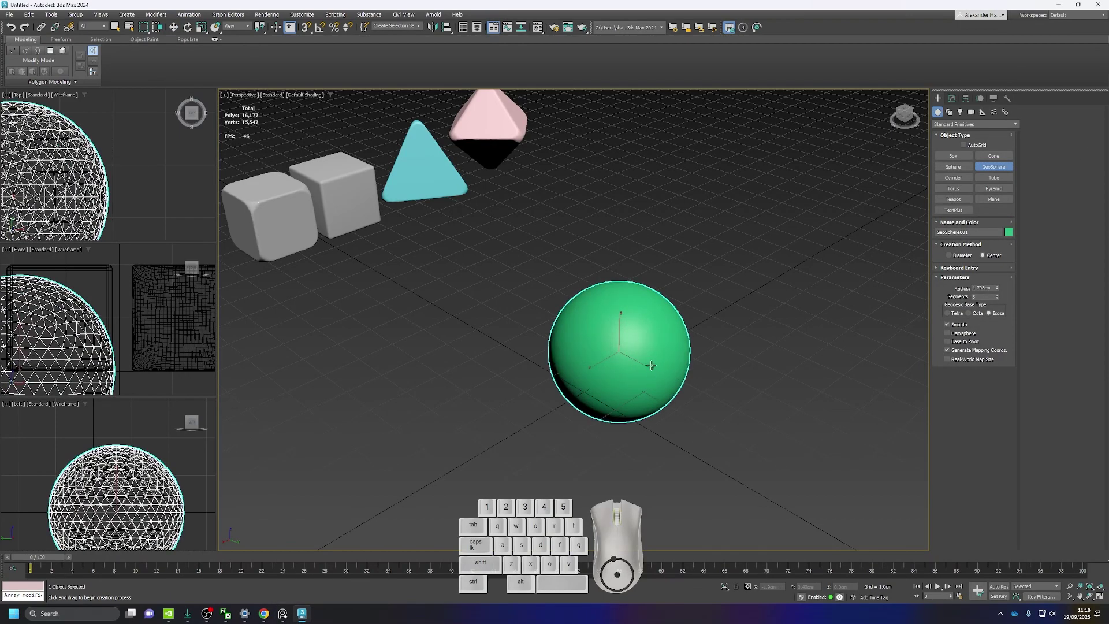
pyautogui.rightClick(998, 297)
pyautogui.press('F4')
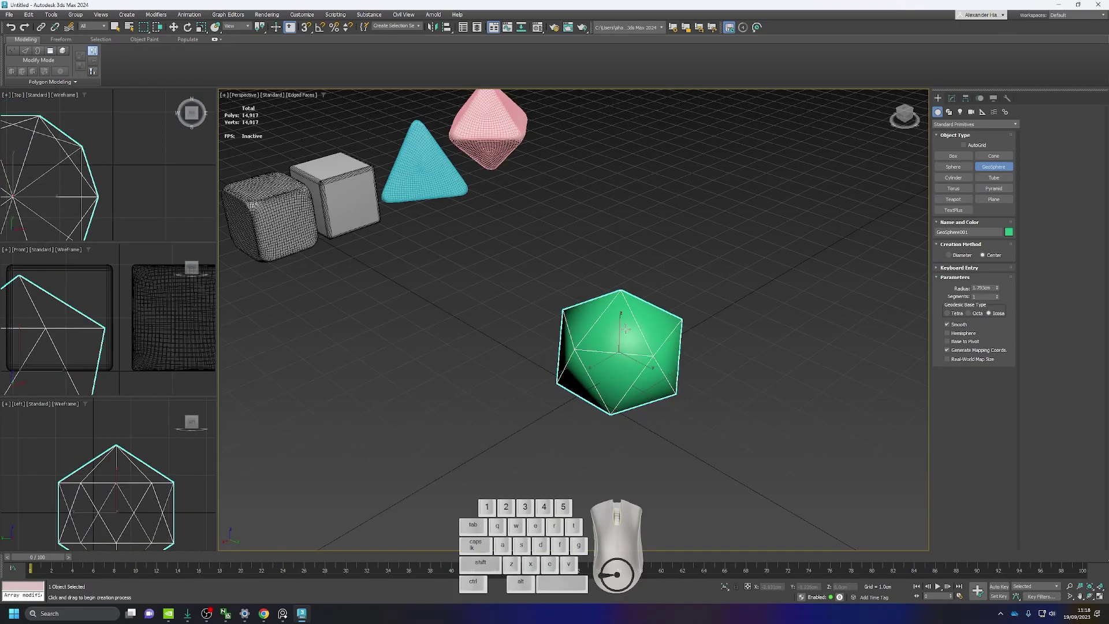
pyautogui.keyDown('alt'); pyautogui.moveTo(645, 355); pyautogui.dragTo(718, 300, button='middle'); pyautogui.keyUp('alt')
pyautogui.hotkey('alt', 'q')
pyautogui.hotkey('alt', 'q')
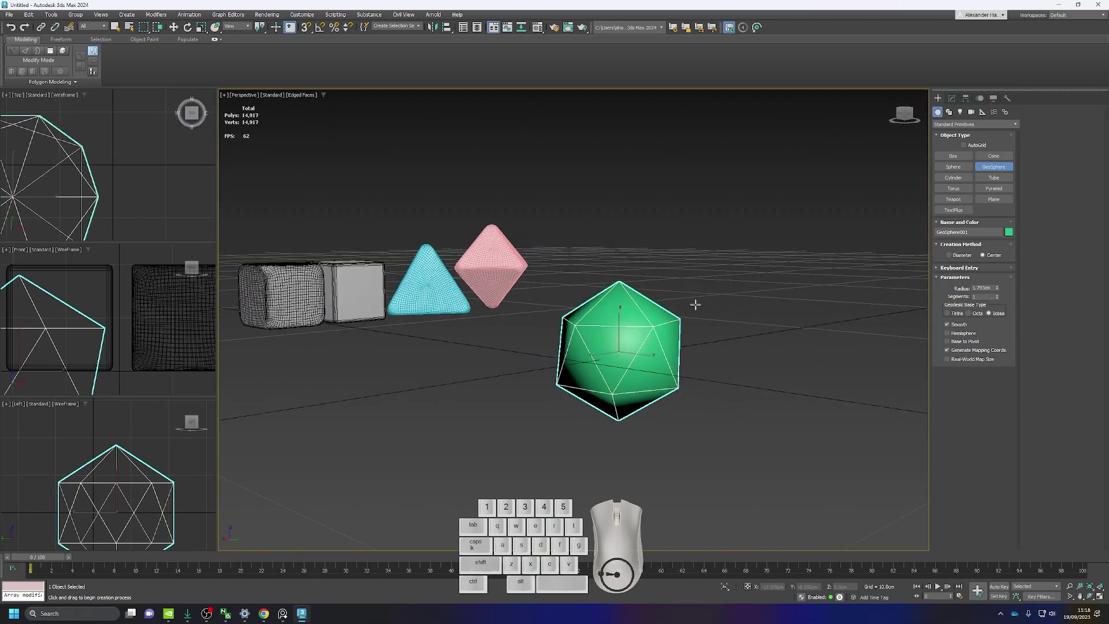
# - Change the geosphere's base type to Octa, try Hemisphere on and off, and reduce the radius to about 1.61 cm
pyautogui.click(969, 313)
pyautogui.keyDown('alt'); pyautogui.moveTo(705, 434); pyautogui.dragTo(594, 247, button='middle'); pyautogui.keyUp('alt')
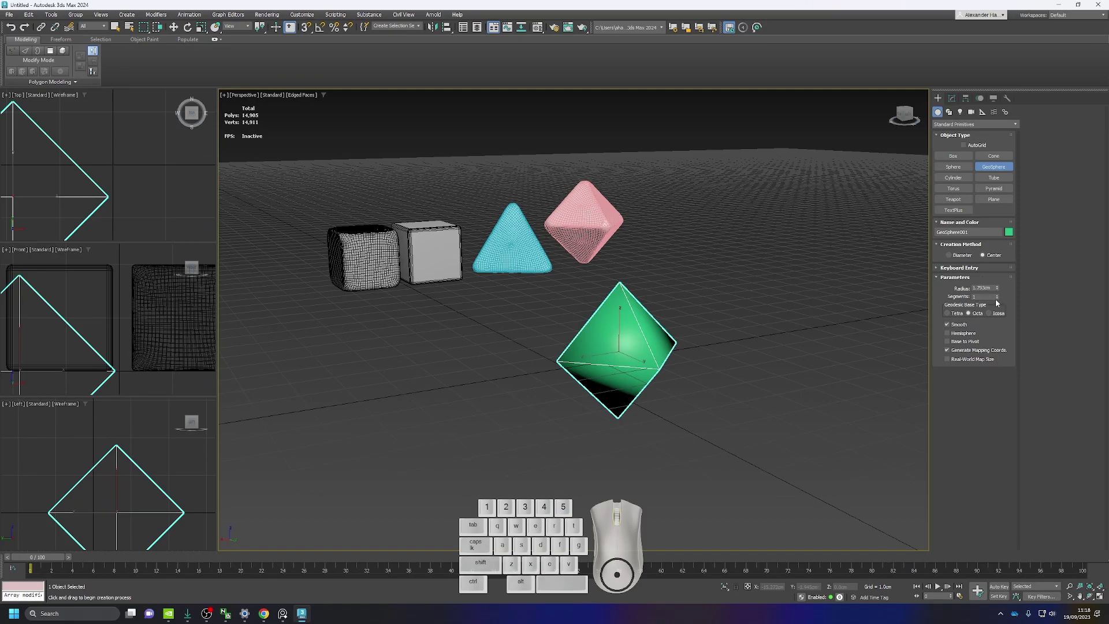
pyautogui.click(947, 333)
pyautogui.keyDown('alt'); pyautogui.moveTo(867, 347); pyautogui.dragTo(813, 357, button='middle'); pyautogui.keyUp('alt')
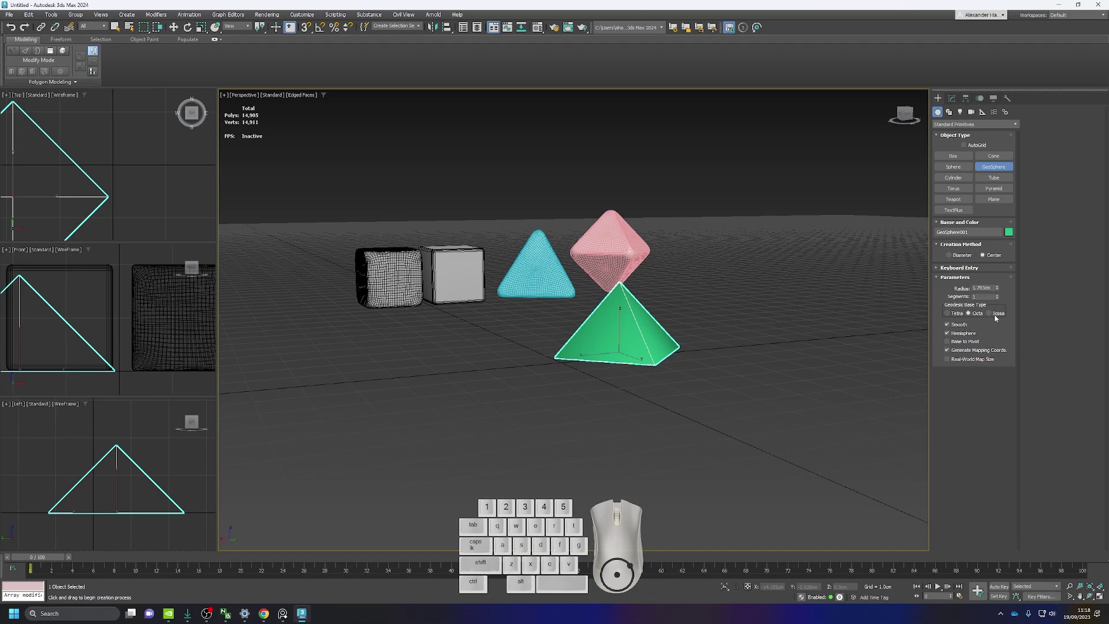
pyautogui.moveTo(996, 291); pyautogui.dragTo(996, 306)
pyautogui.click(947, 333)
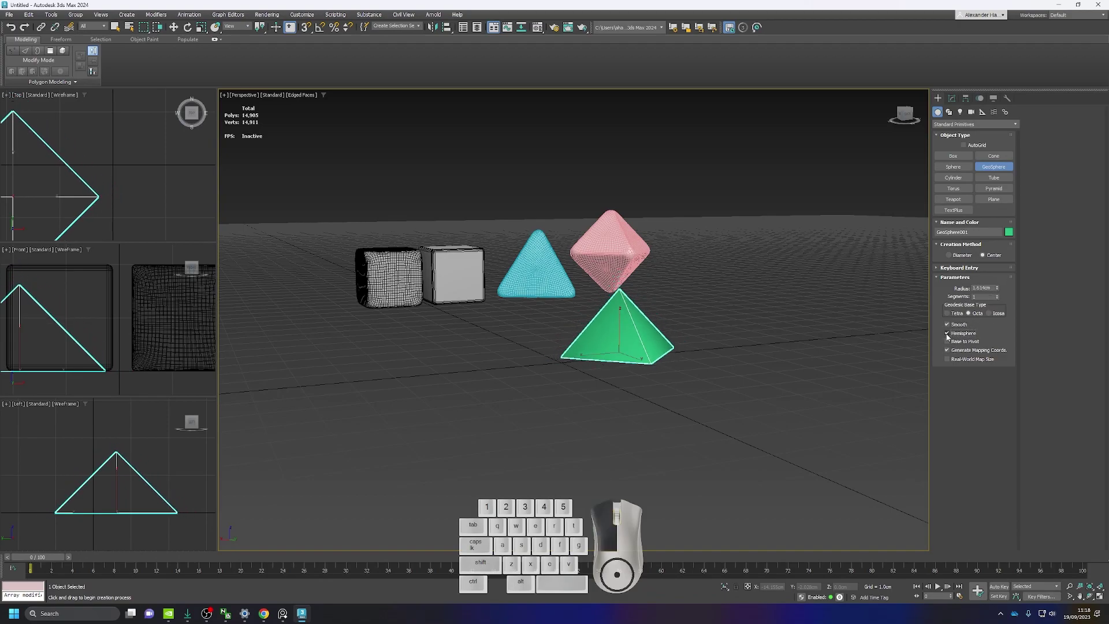
# - Compare the geosphere's Tetra and Octa base types, ending on Tetra, and try Hemisphere on and off
pyautogui.click(948, 313)
pyautogui.keyDown('alt'); pyautogui.moveTo(747, 366); pyautogui.dragTo(919, 326, button='middle'); pyautogui.keyUp('alt')
pyautogui.click(971, 313)
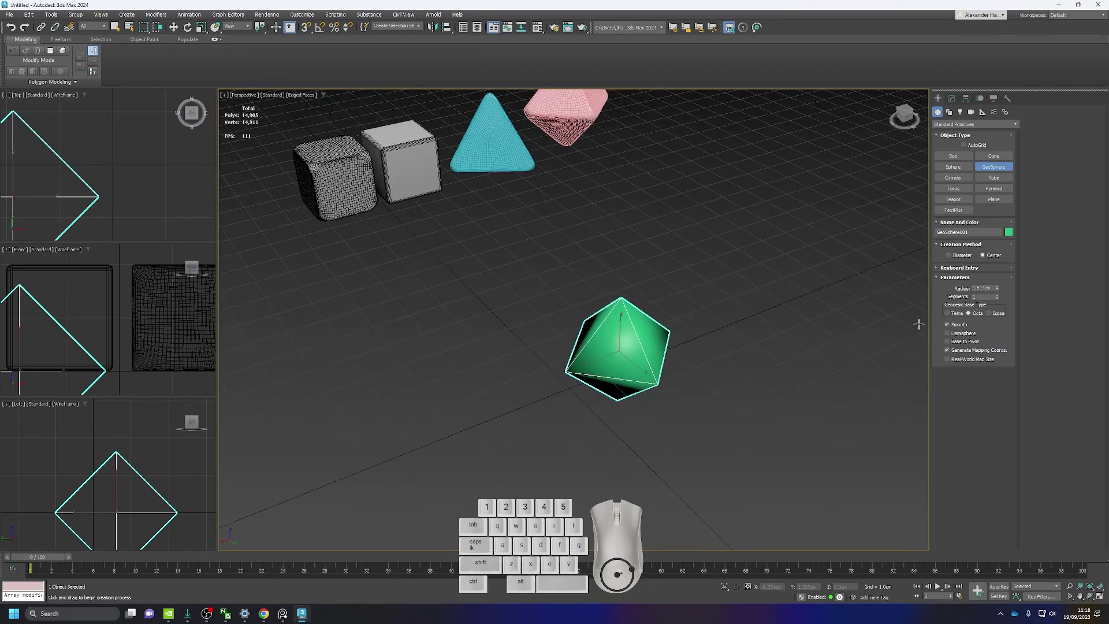
pyautogui.click(948, 325)
pyautogui.click(948, 314)
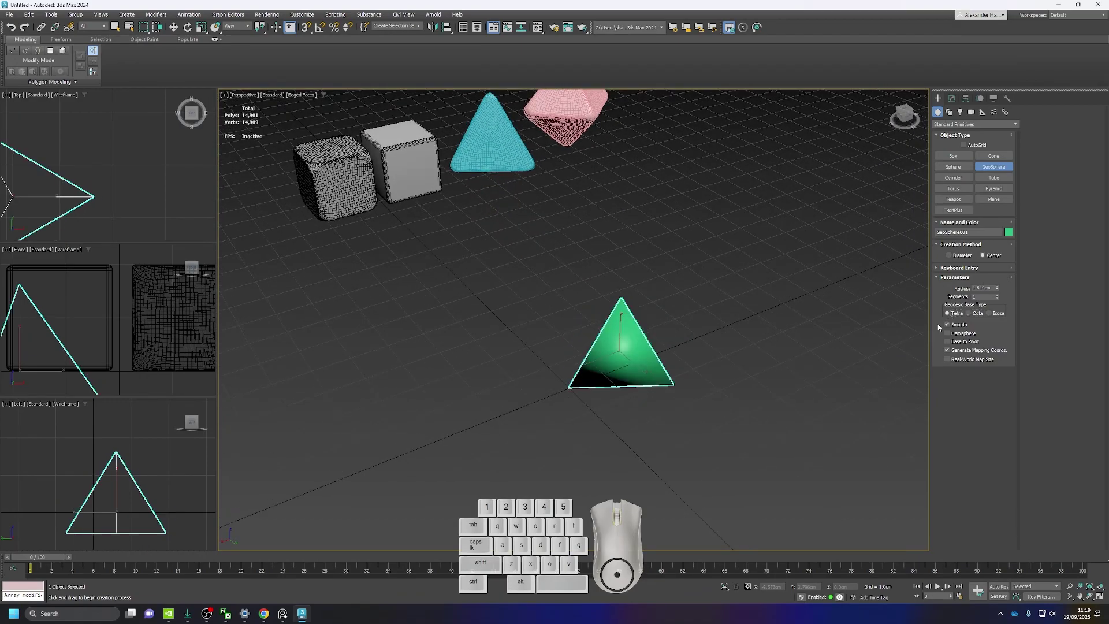
pyautogui.keyDown('alt'); pyautogui.moveTo(685, 339); pyautogui.dragTo(852, 307, button='middle'); pyautogui.keyUp('alt')
pyautogui.click(947, 333)
pyautogui.click(947, 333)
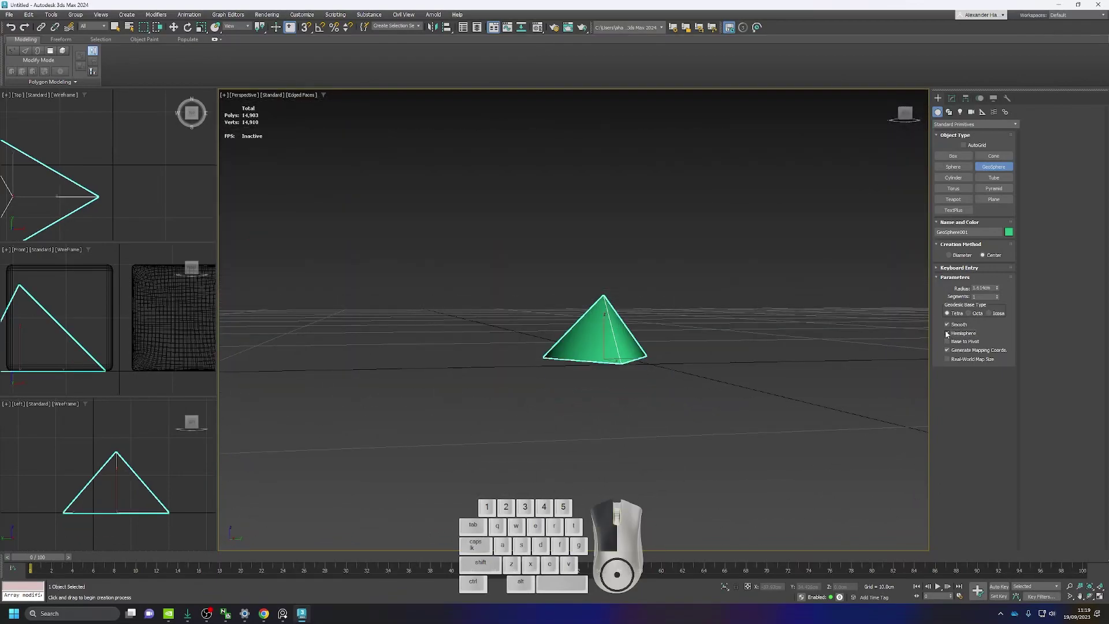
pyautogui.keyDown('alt'); pyautogui.moveTo(873, 351); pyautogui.dragTo(743, 362, button='middle'); pyautogui.keyUp('alt')
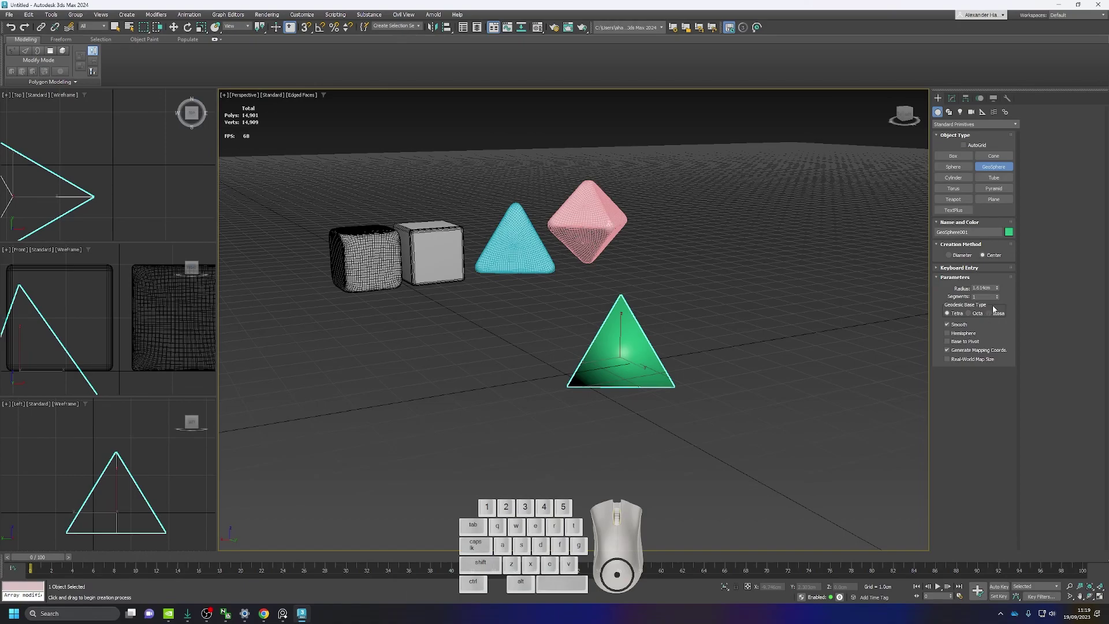
# - Set the geosphere's base type back to Icosa and try Hemisphere on and off
pyautogui.click(990, 314)
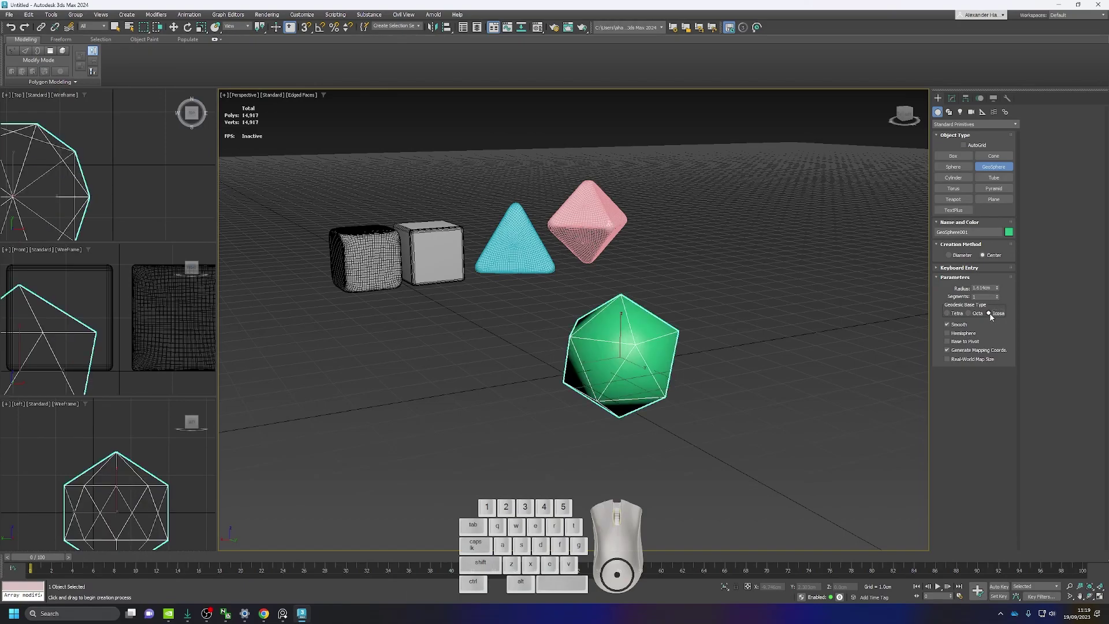
pyautogui.click(947, 333)
pyautogui.keyDown('alt'); pyautogui.moveTo(802, 357); pyautogui.dragTo(934, 331, button='middle'); pyautogui.keyUp('alt')
pyautogui.click(948, 334)
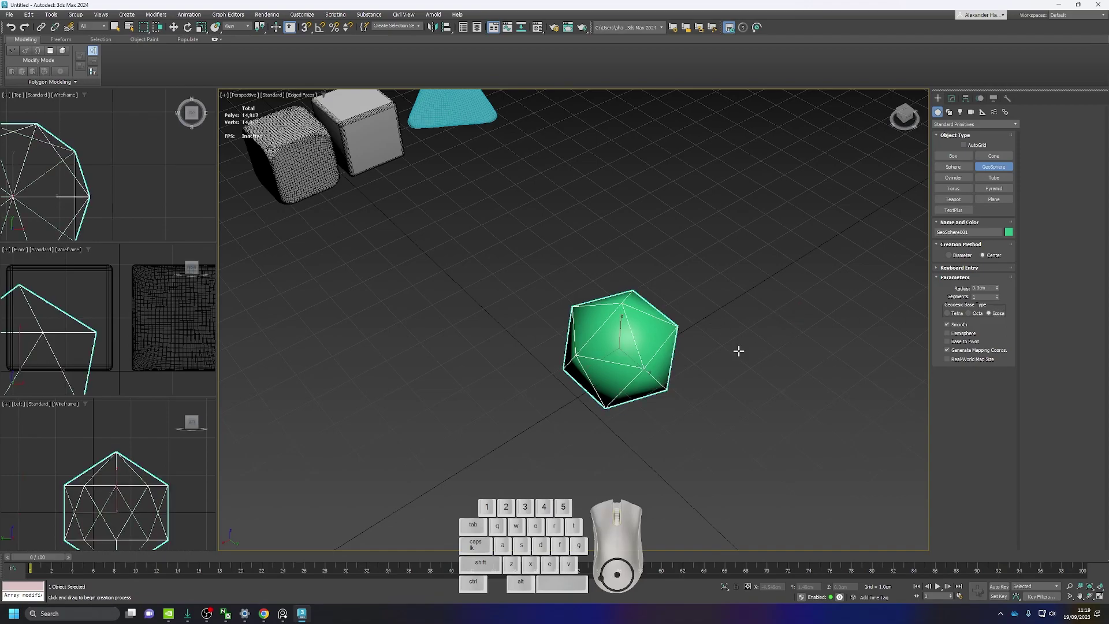
# - Delete the green geosphere from the scene
pyautogui.press('w')
pyautogui.click(636, 338)
pyautogui.press('Delete')
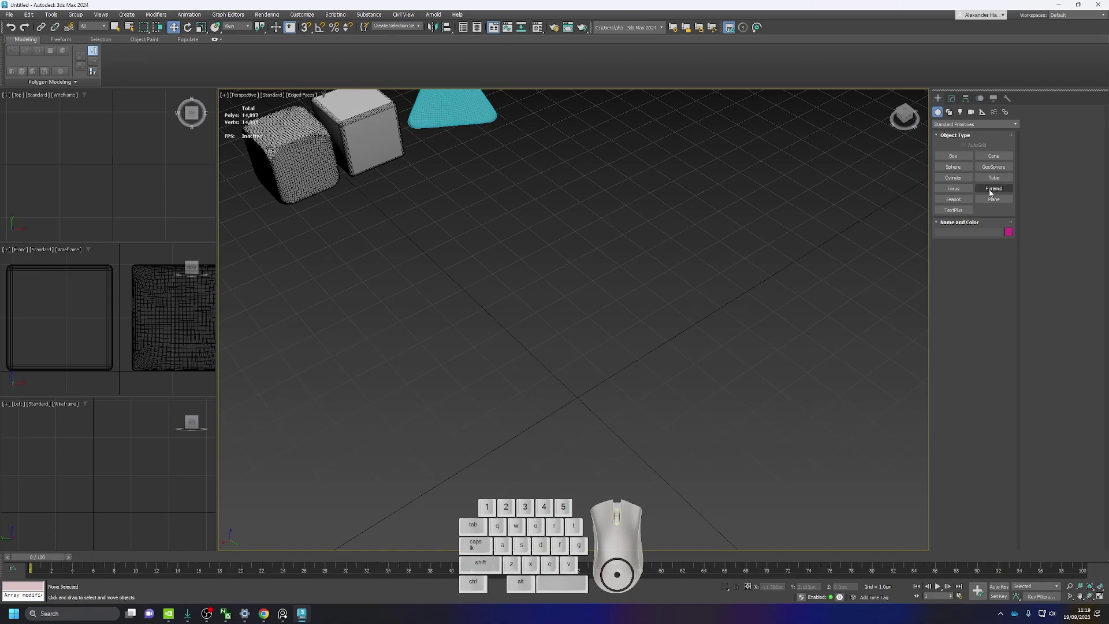
# - Create a Hedra extended primitive with a radius of about 2.9 cm near the grid's origin
pyautogui.click(962, 125)
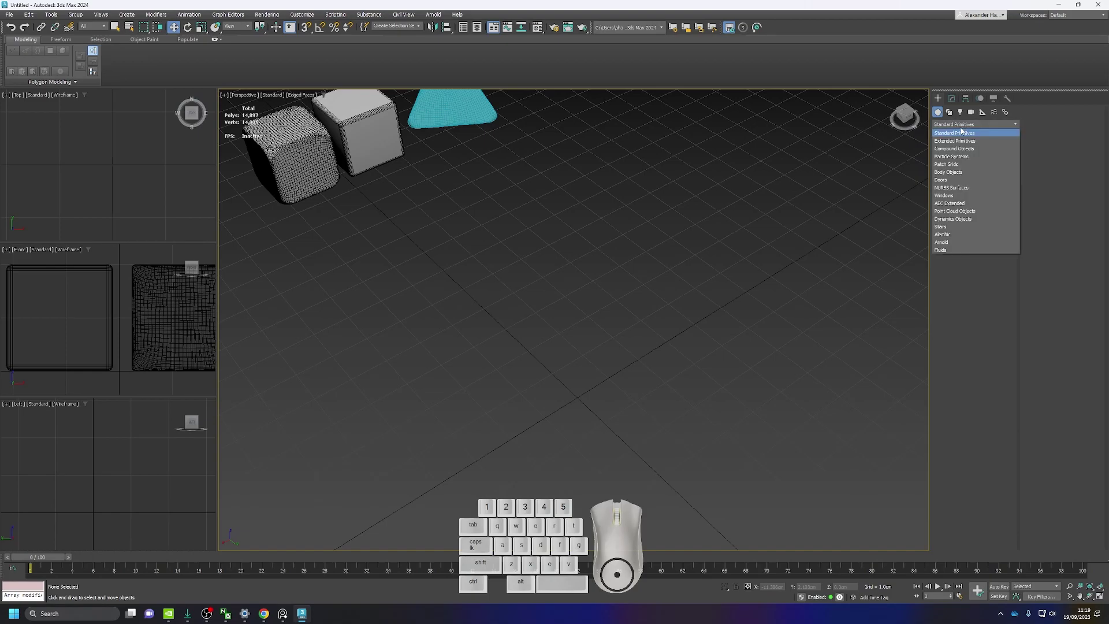
pyautogui.click(955, 141)
pyautogui.click(953, 156)
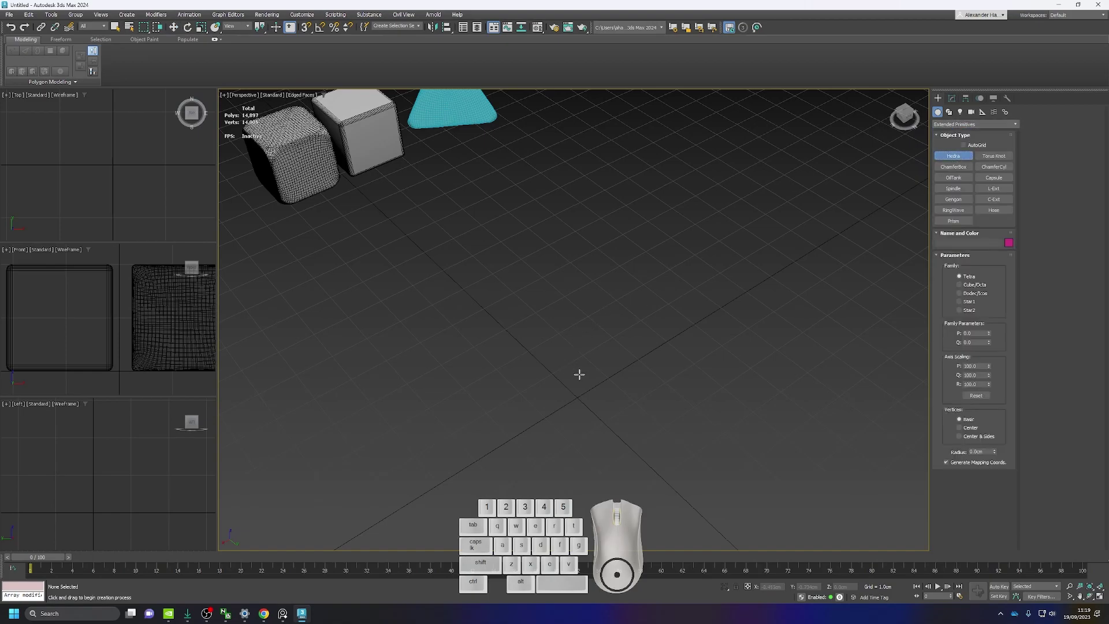
pyautogui.moveTo(579, 396); pyautogui.dragTo(658, 446)
pyautogui.keyDown('alt'); pyautogui.moveTo(658, 446); pyautogui.dragTo(753, 364, button='middle'); pyautogui.keyUp('alt')
pyautogui.scroll(-3, 665, 430)
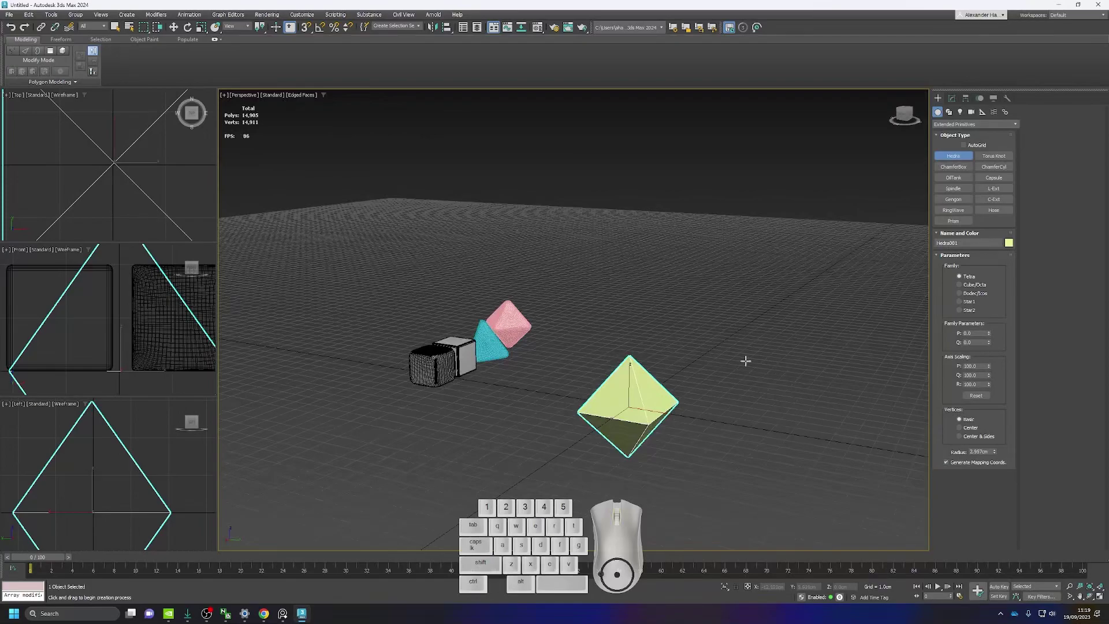
pyautogui.keyDown('alt'); pyautogui.moveTo(684, 348); pyautogui.dragTo(710, 324, button='middle'); pyautogui.keyUp('alt')
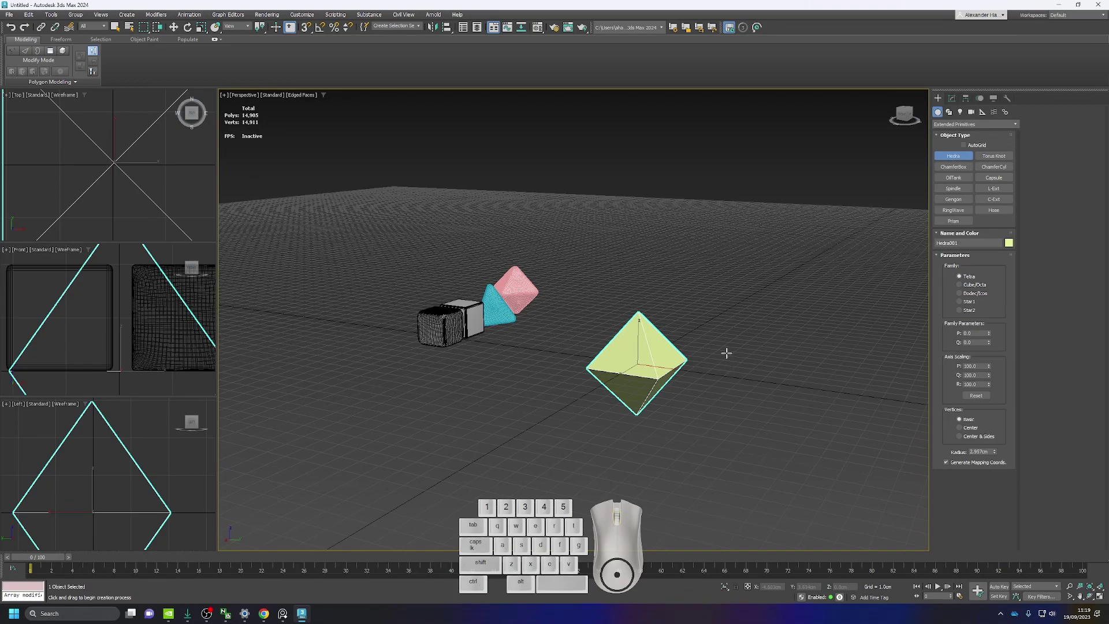
pyautogui.scroll(8, 710, 367)
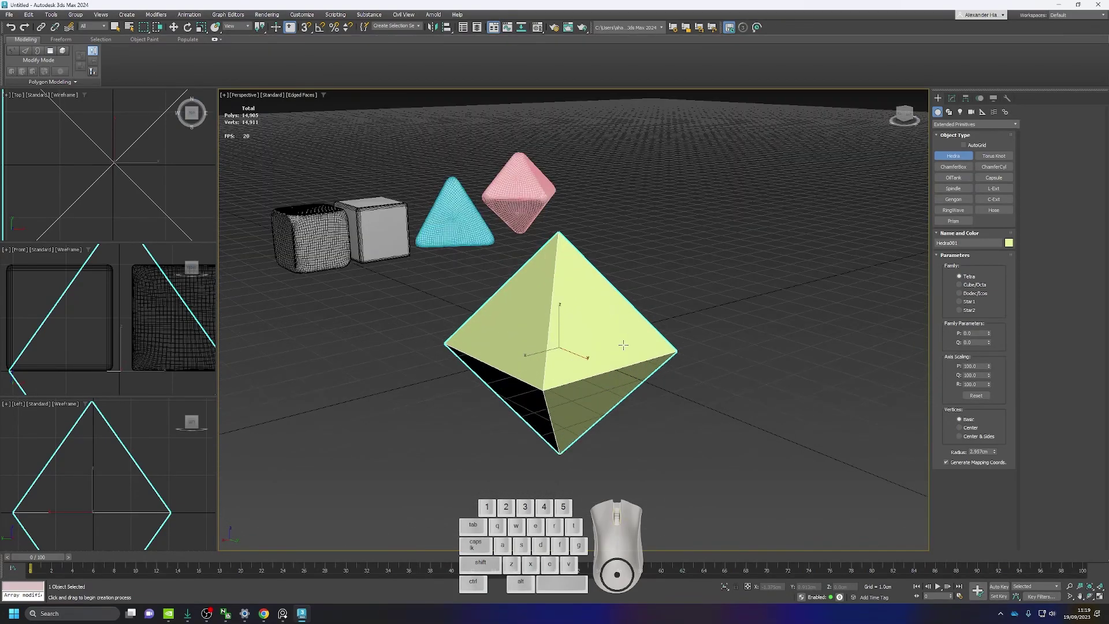
# - Compare the hedra's Cube/Octa and Tetra families, trying family parameter P at 1.0 on Tetra and resetting it to 0
pyautogui.click(960, 285)
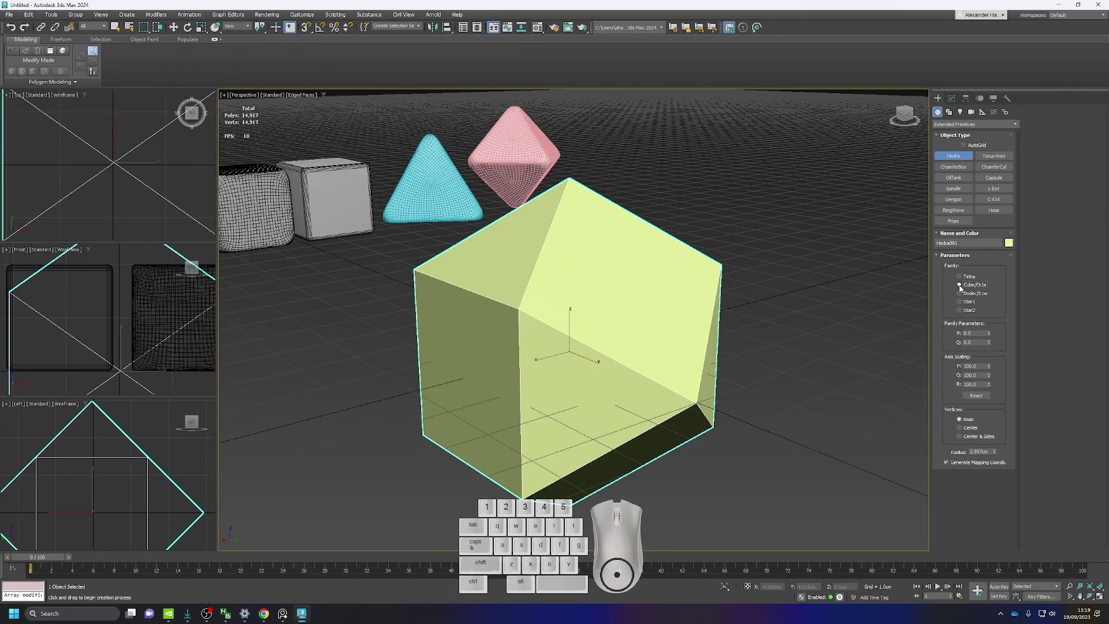
pyautogui.keyDown('alt'); pyautogui.moveTo(757, 380); pyautogui.dragTo(820, 370, button='middle'); pyautogui.keyUp('alt')
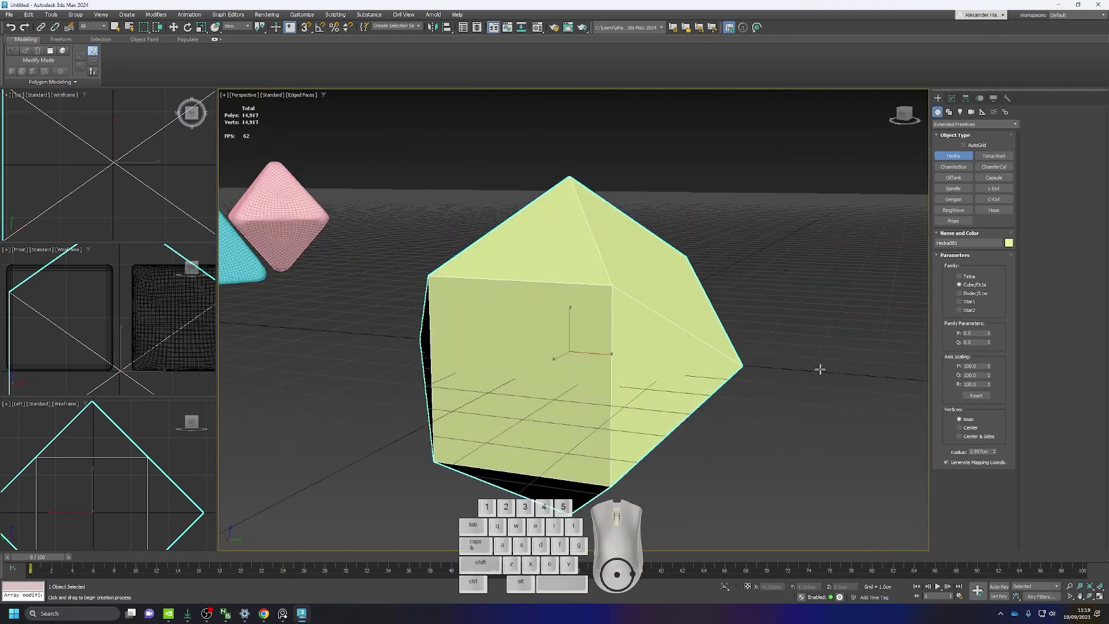
pyautogui.click(960, 277)
pyautogui.moveTo(989, 334); pyautogui.dragTo(1011, 286)
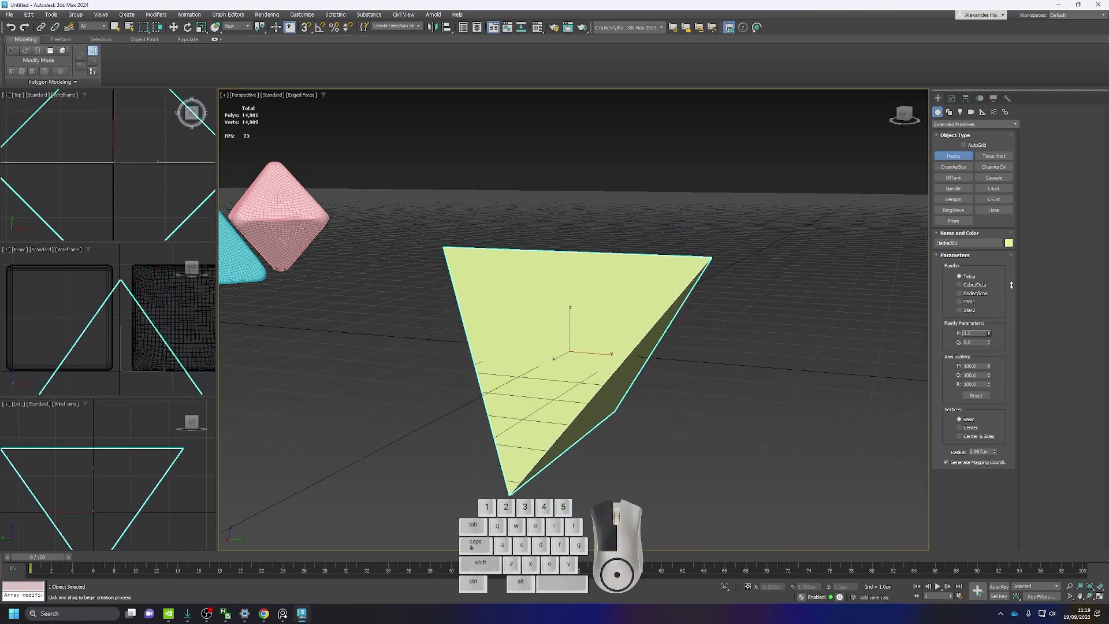
pyautogui.keyDown('alt'); pyautogui.moveTo(785, 362); pyautogui.dragTo(867, 371, button='middle'); pyautogui.keyUp('alt')
pyautogui.moveTo(989, 342); pyautogui.dragTo(986, 316)
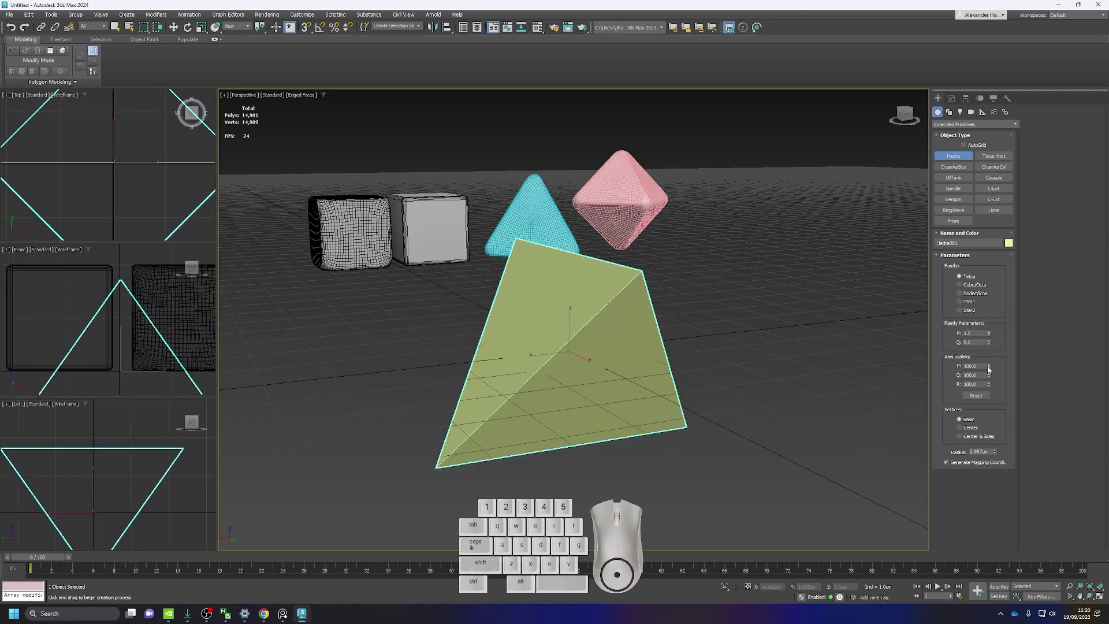
pyautogui.rightClick(989, 334)
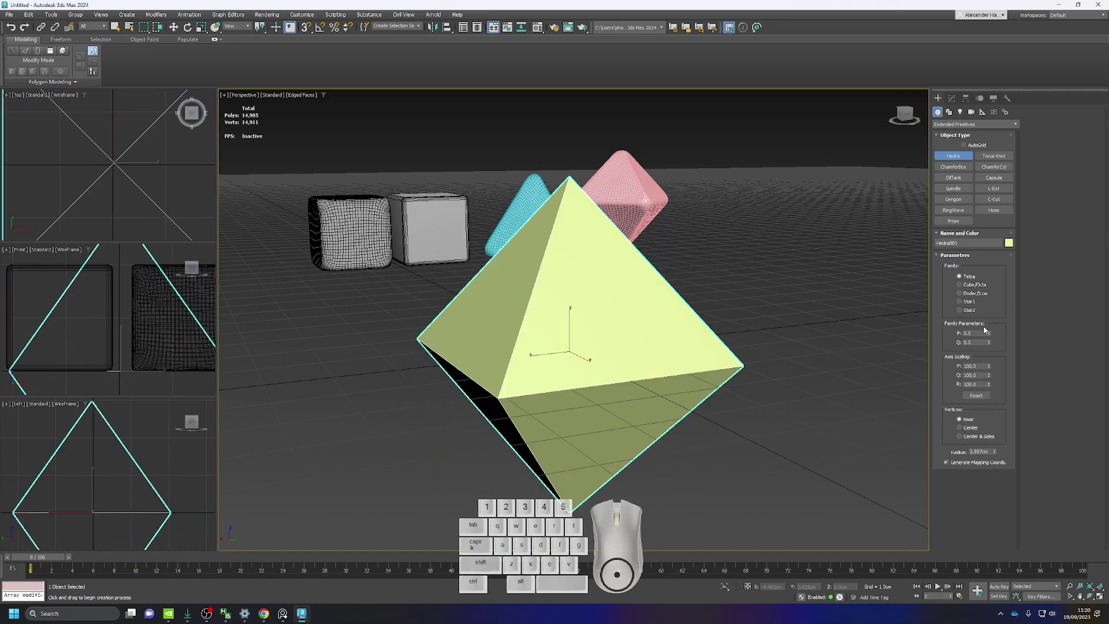
# - Switch the hedra to the Cube/Octa family and try family parameter Q at 1.0, followed by P at 1.0
pyautogui.click(960, 285)
pyautogui.press('z')
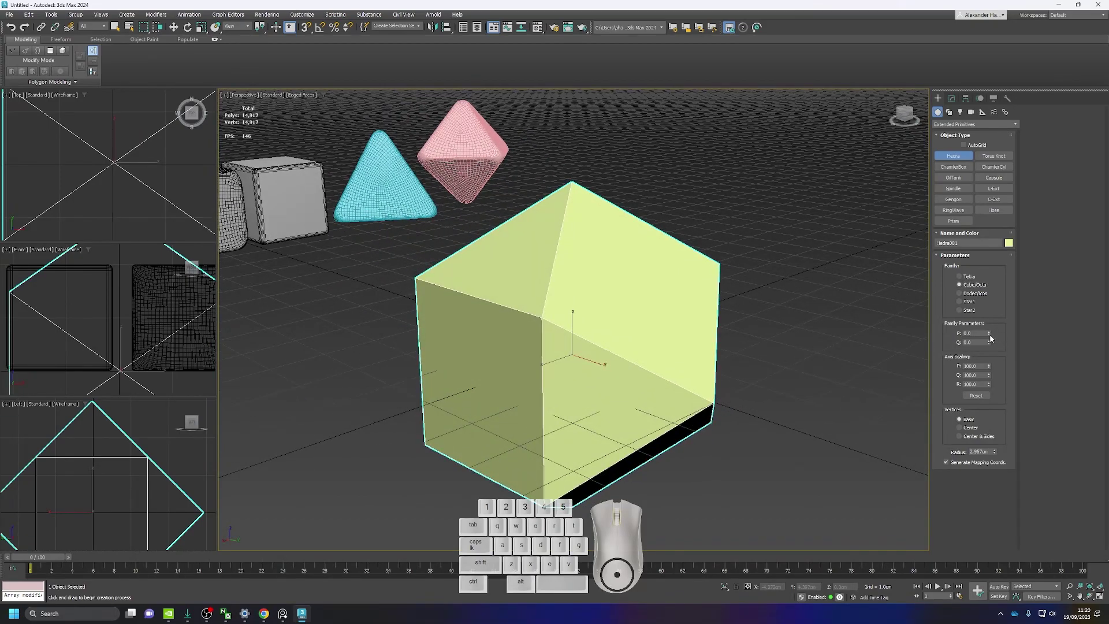
pyautogui.moveTo(990, 338); pyautogui.dragTo(1002, 294)
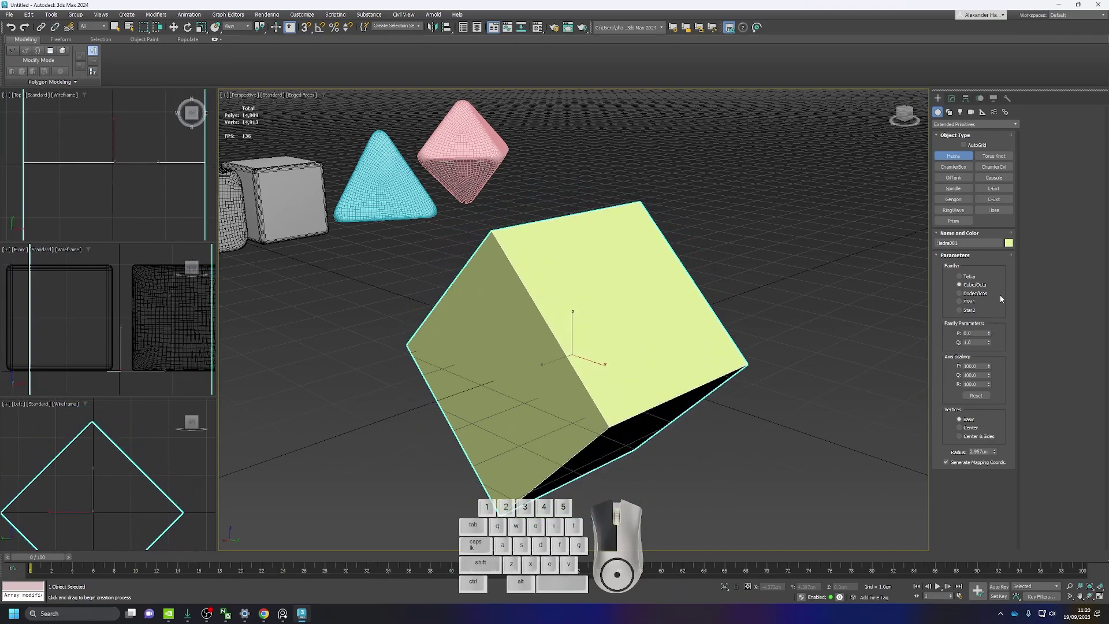
pyautogui.moveTo(989, 333); pyautogui.dragTo(997, 286)
pyautogui.scroll(-3, 601, 375)
pyautogui.keyDown('alt'); pyautogui.moveTo(601, 374); pyautogui.dragTo(945, 334, button='middle'); pyautogui.keyUp('alt')
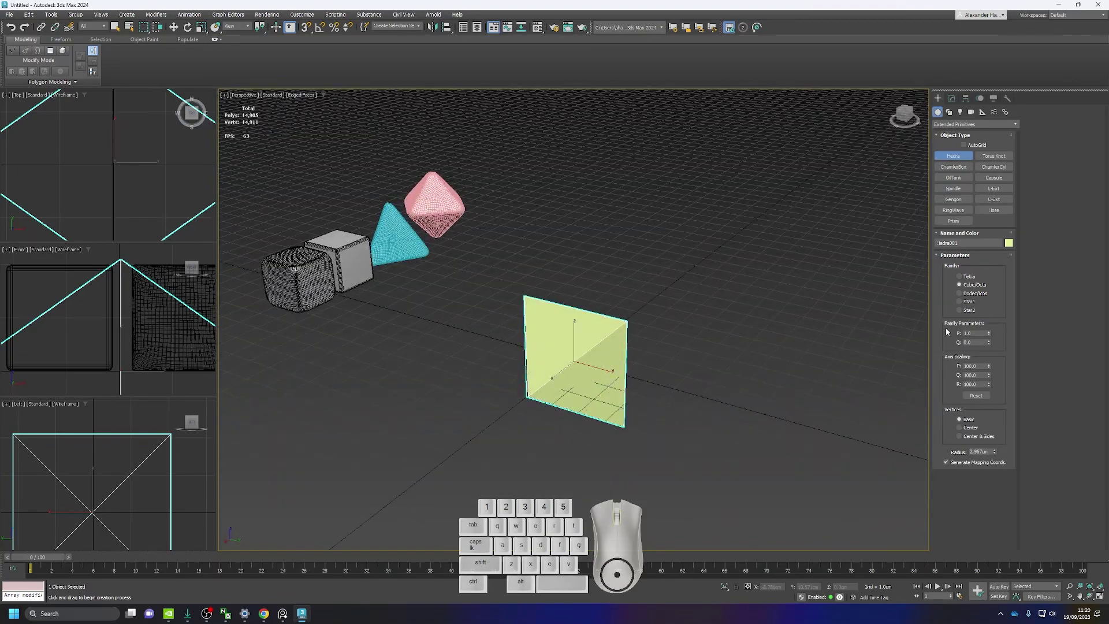
# - Turn the hedra into a dodecahedron using the Dodec/Icos family with P at 0.0 and Q at 1.0, and inspect its pentagonal faces
pyautogui.click(959, 293)
pyautogui.moveTo(990, 335)
pyautogui.mouseDown()
pyautogui.moveTo(989, 377)
pyautogui.moveTo(991, 321)
pyautogui.mouseUp()
pyautogui.keyDown('alt'); pyautogui.moveTo(824, 334); pyautogui.dragTo(533, 361, button='middle'); pyautogui.keyUp('alt')
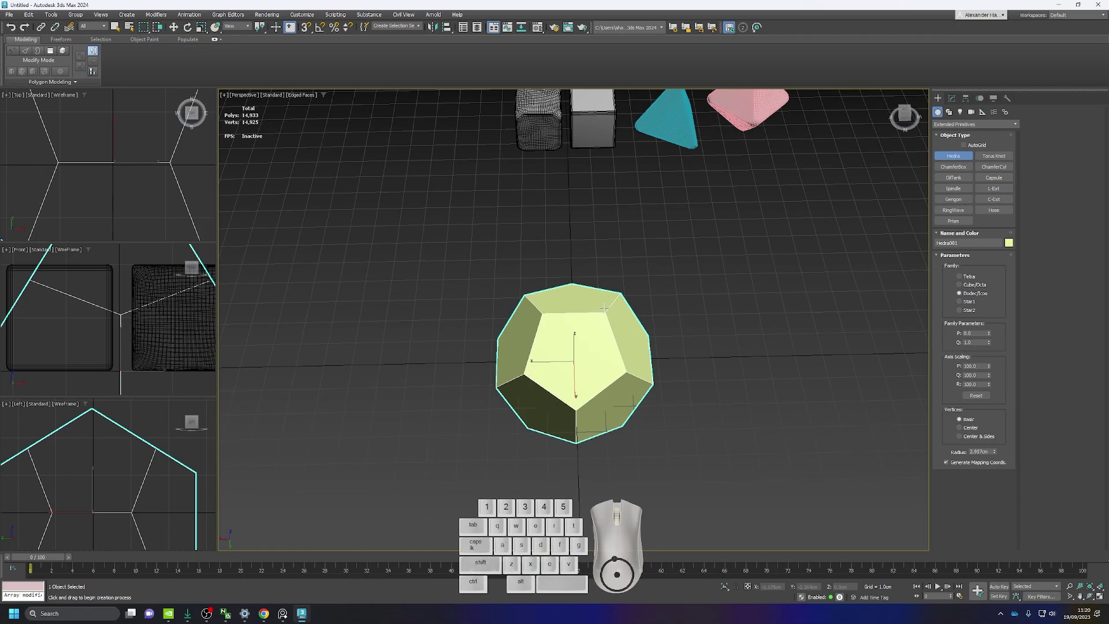
pyautogui.keyDown('alt'); pyautogui.moveTo(589, 394); pyautogui.dragTo(921, 310, button='middle'); pyautogui.keyUp('alt')
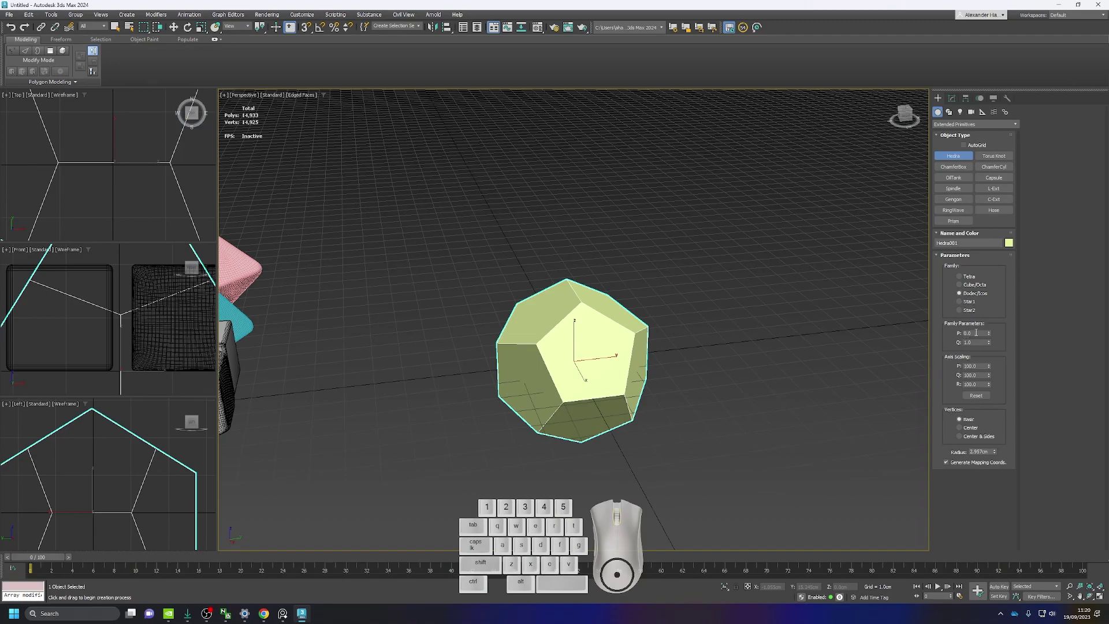
pyautogui.keyDown('alt'); pyautogui.moveTo(823, 364); pyautogui.dragTo(613, 432, button='middle'); pyautogui.keyUp('alt')
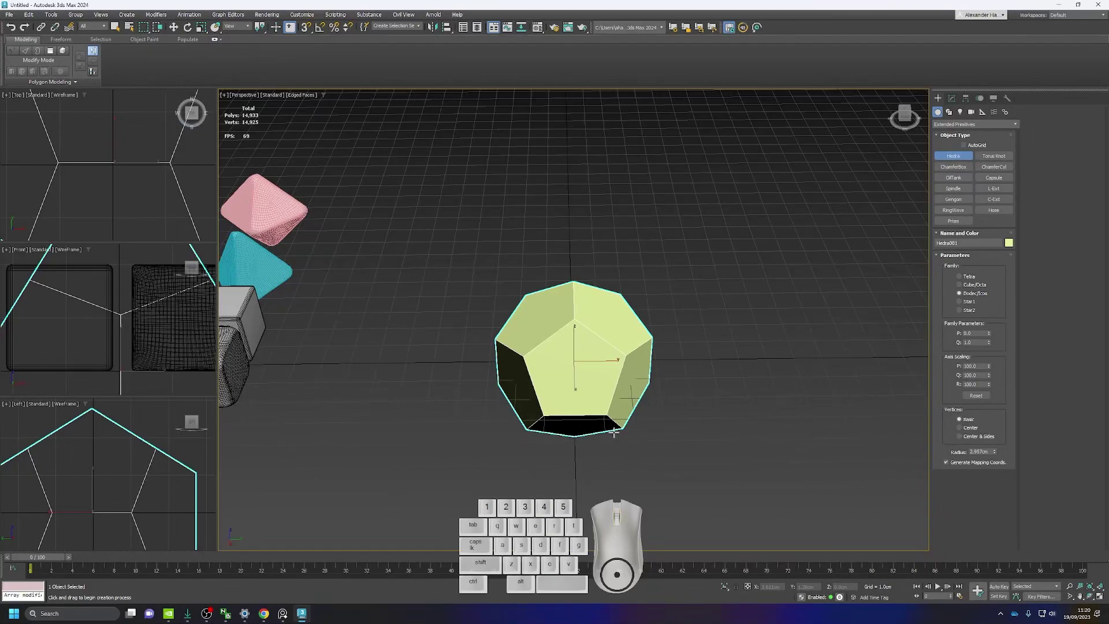
# - End hedra creation and open the selected dodecahedron's parameters for modification
pyautogui.rightClick(607, 363)
pyautogui.rightClick(606, 364)
pyautogui.click(895, 293)
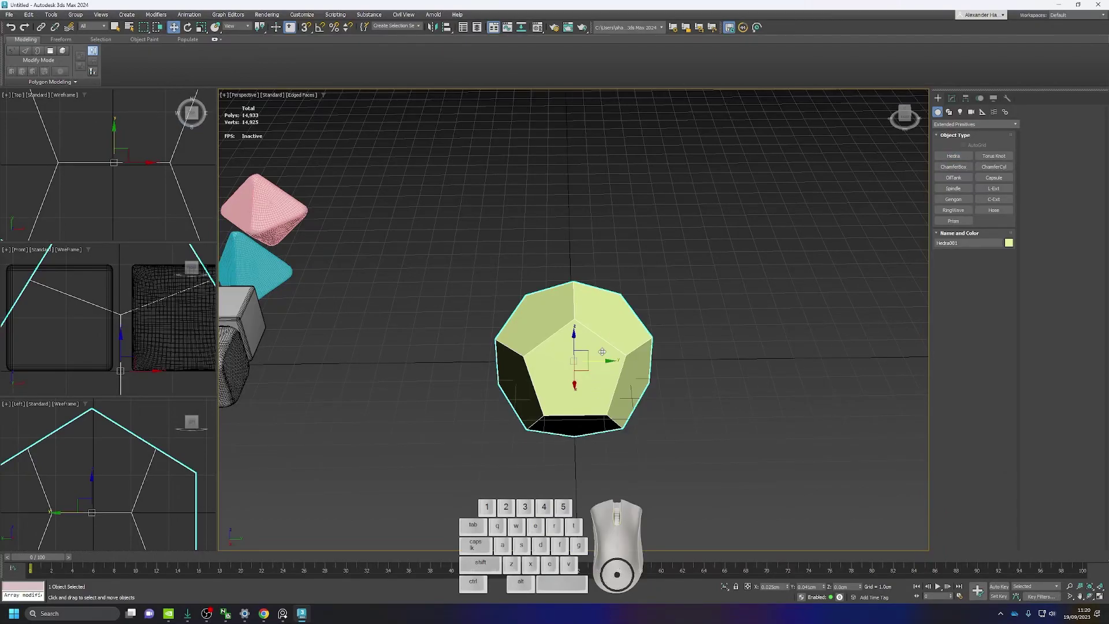
pyautogui.click(952, 98)
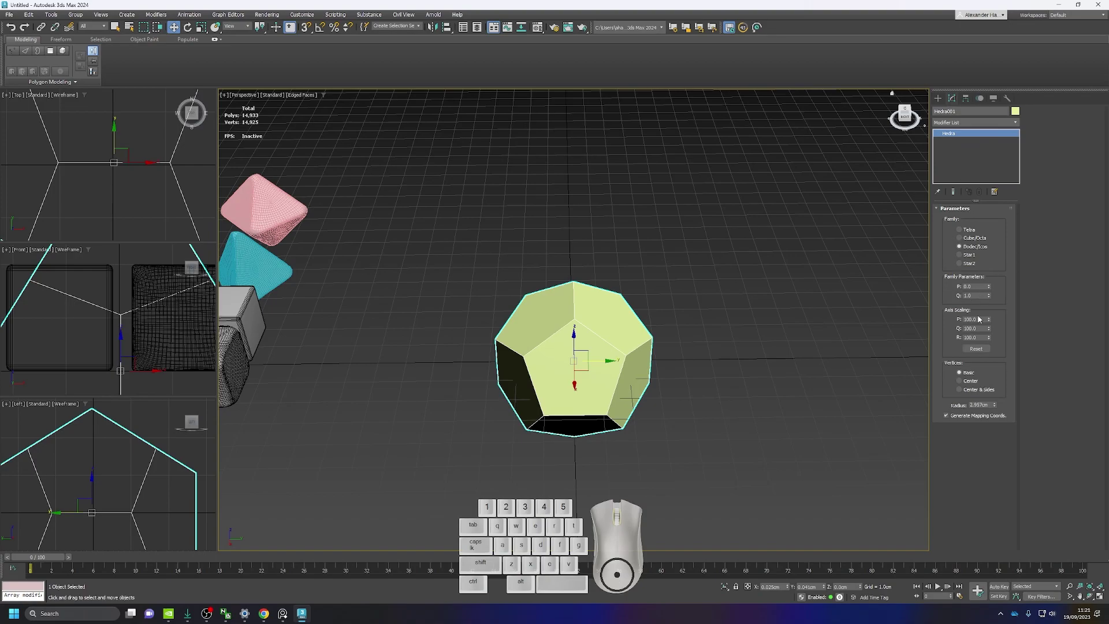
# - Try reducing the hedra's axis scaling, with P and Q at 50, and undo the scaling changes
pyautogui.keyDown('alt'); pyautogui.moveTo(832, 389); pyautogui.dragTo(797, 366, button='middle'); pyautogui.keyUp('alt')
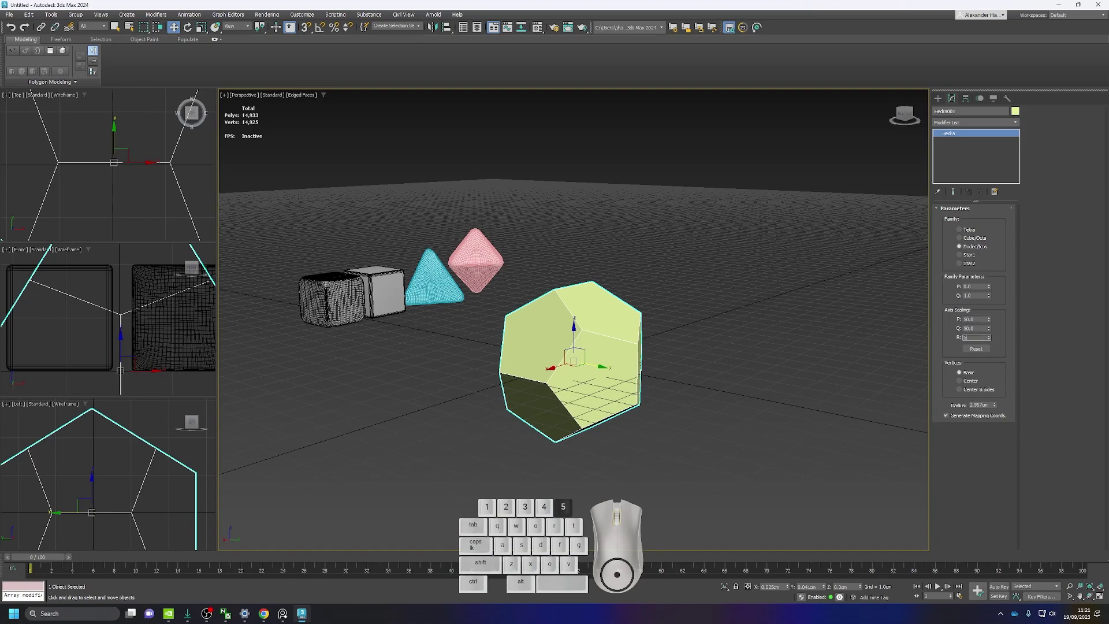
pyautogui.press('Return')
pyautogui.keyDown('alt'); pyautogui.moveTo(733, 343); pyautogui.dragTo(742, 372, button='middle'); pyautogui.keyUp('alt')
pyautogui.hotkey('ctrl', 'z')
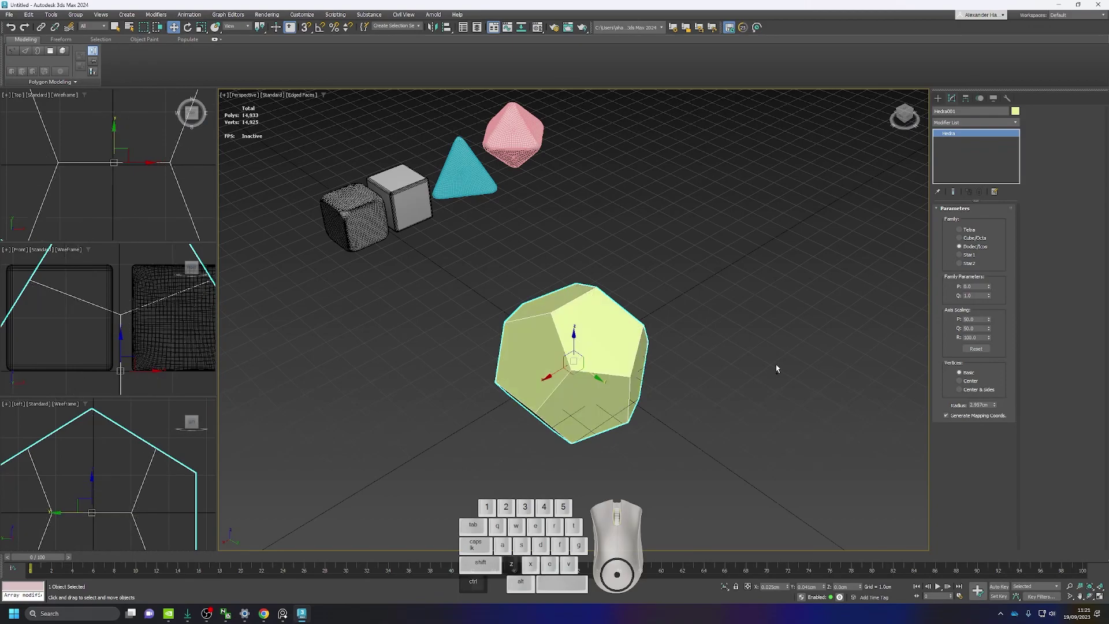
pyautogui.hotkey('ctrl', 'z')
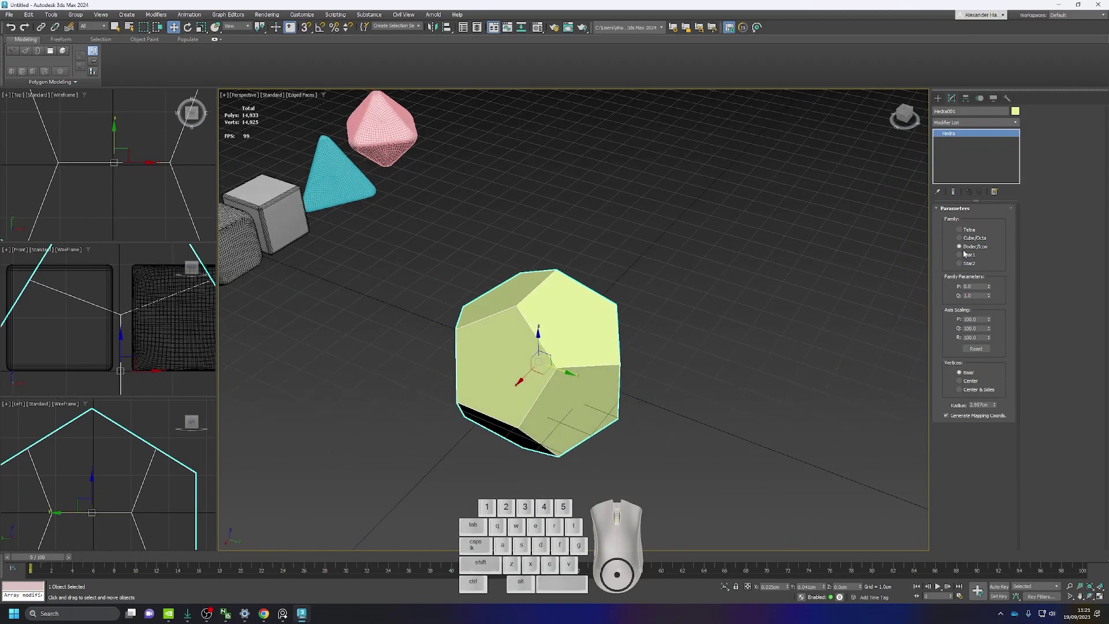
# - Set the dodecahedron's radius to 2.0 cm
pyautogui.doubleClick(989, 404)
pyautogui.write('2')
pyautogui.press('Tab')
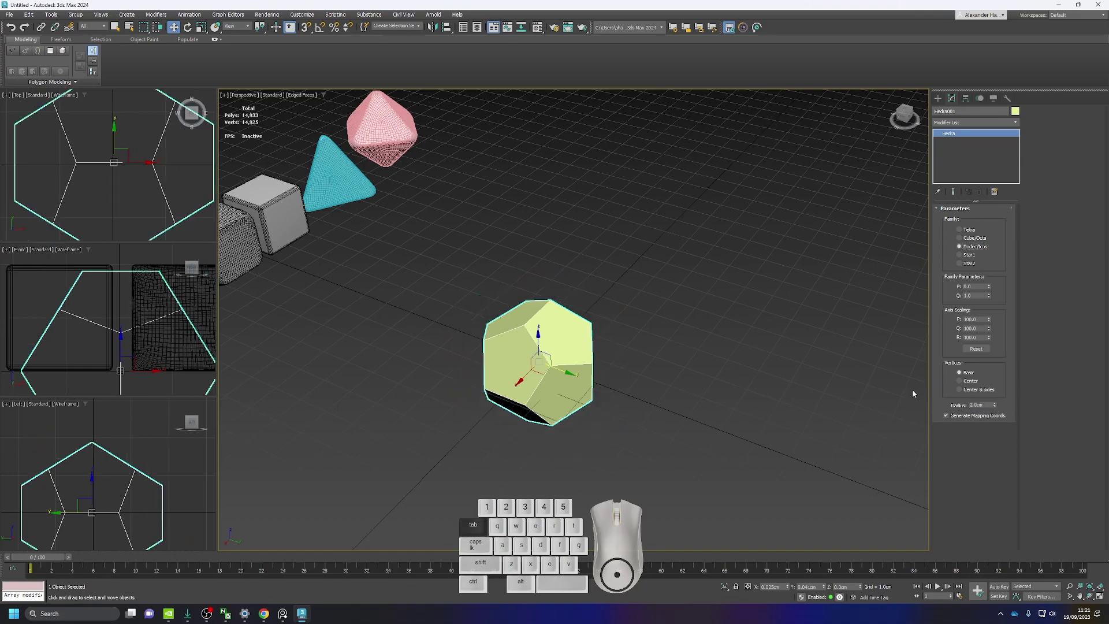
pyautogui.moveTo(693, 386)
pyautogui.keyDown('alt'); pyautogui.mouseDown(button='middle')
pyautogui.moveTo(741, 329)
pyautogui.moveTo(681, 366)
pyautogui.mouseUp(button='middle'); pyautogui.keyUp('alt')
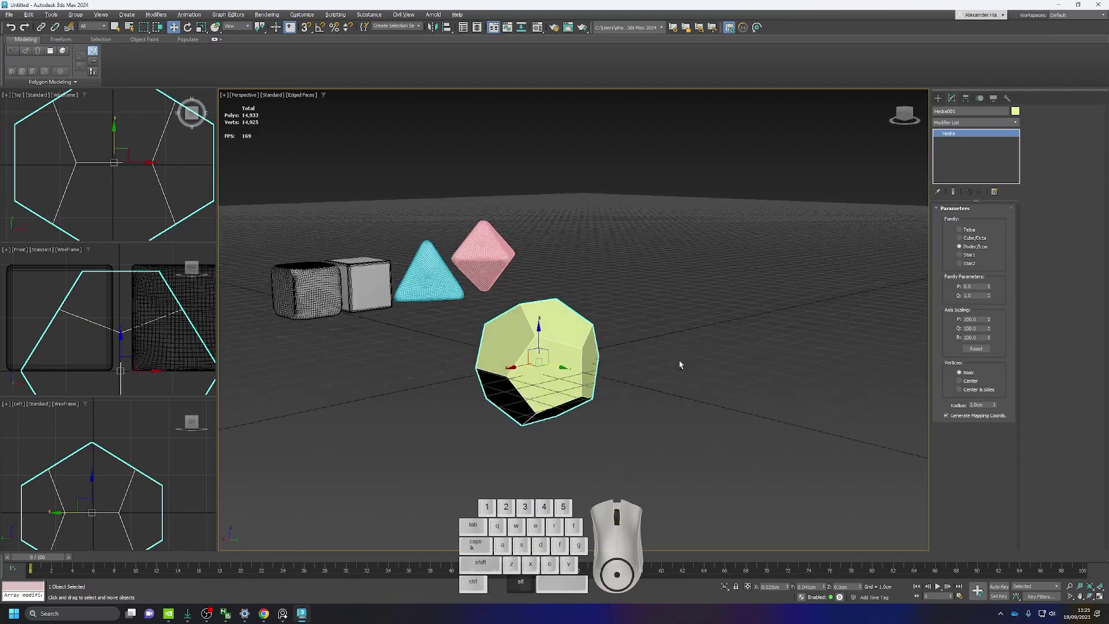
# - Convert the dodecahedron to an Editable Poly and raise it vertically to about 2.4 cm, above the ground grid
pyautogui.rightClick(545, 359)
pyautogui.moveTo(595, 472)
pyautogui.click(637, 475)
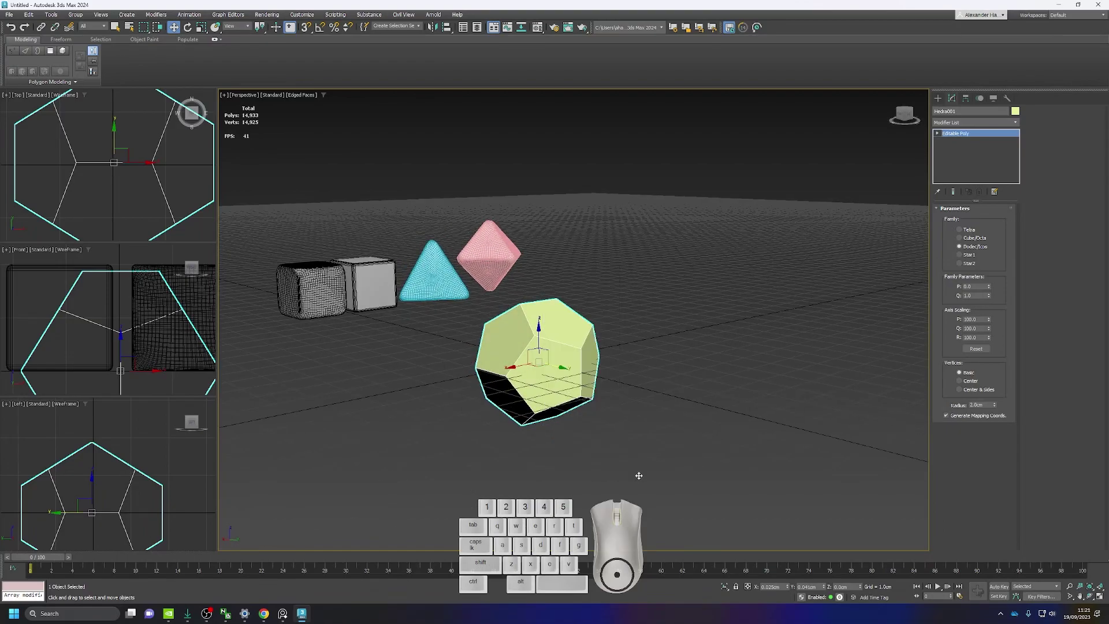
pyautogui.keyDown('alt'); pyautogui.moveTo(594, 342); pyautogui.dragTo(670, 386, button='middle'); pyautogui.keyUp('alt')
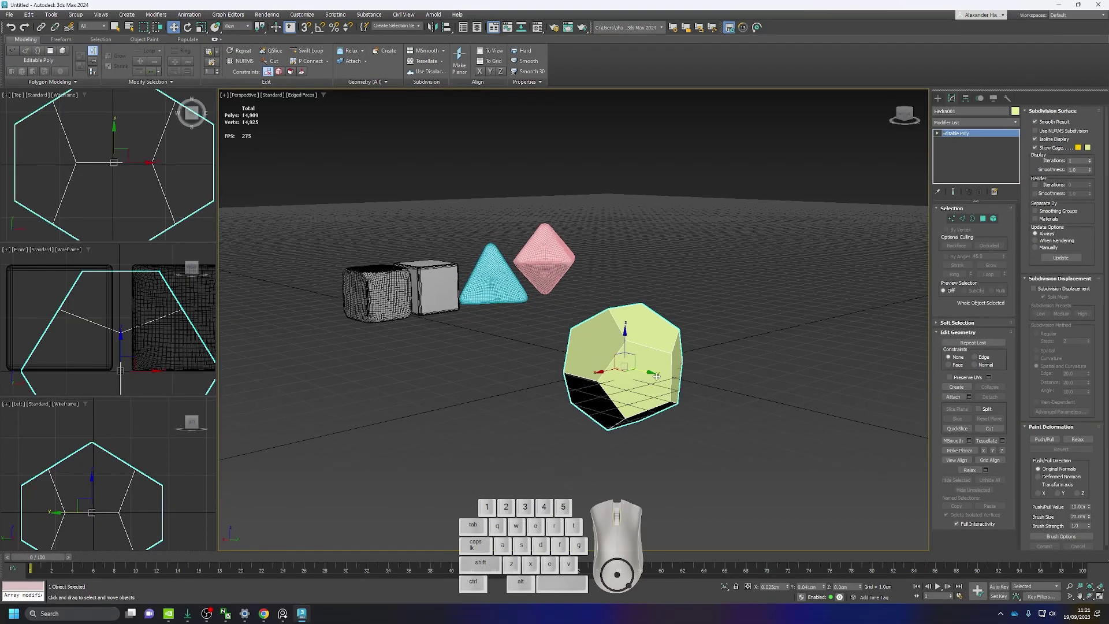
pyautogui.moveTo(625, 343); pyautogui.dragTo(626, 263)
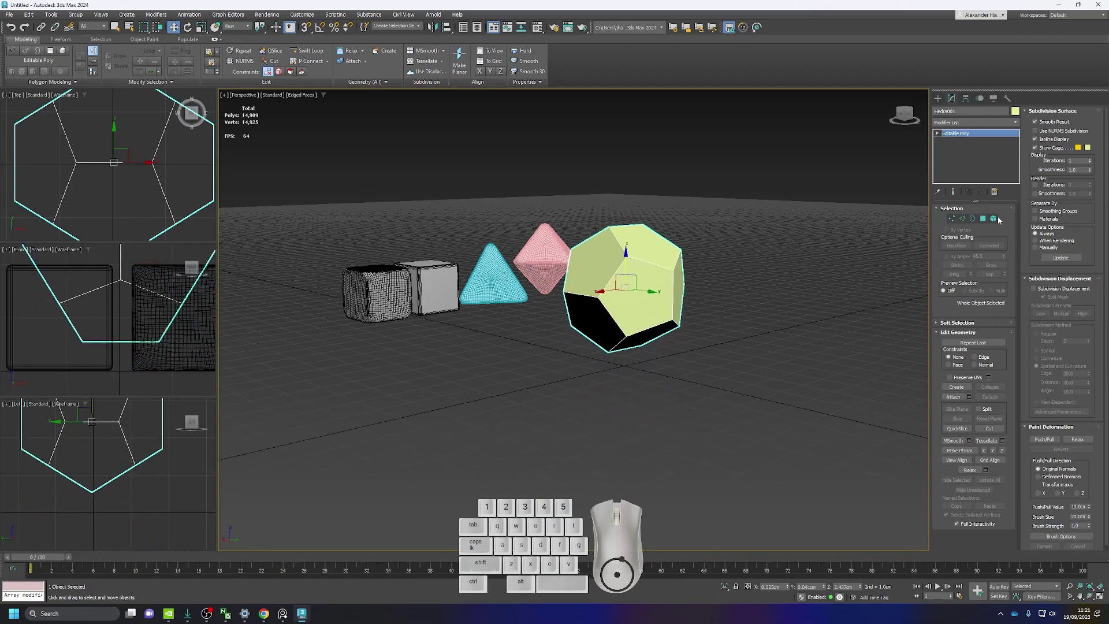
# - Chamfer all vertices of the dodecahedron by about 0.4 cm with 2 segments and a depth of 0.5
pyautogui.click(952, 220)
pyautogui.keyDown('alt'); pyautogui.moveTo(780, 323); pyautogui.dragTo(670, 267, button='middle'); pyautogui.keyUp('alt')
pyautogui.click(659, 266)
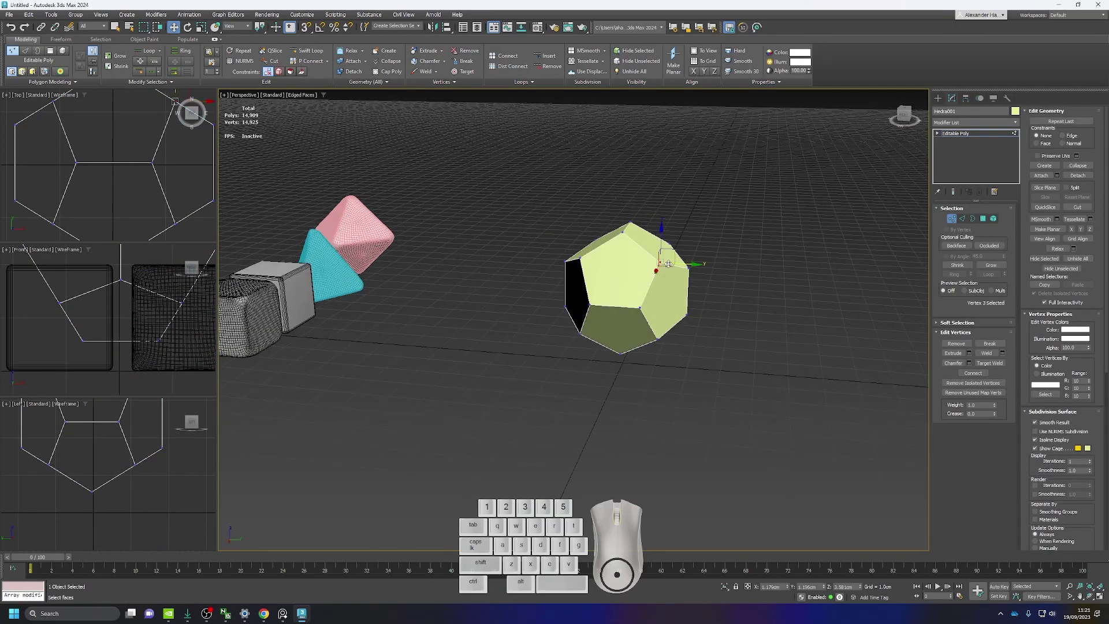
pyautogui.keyDown('alt'); pyautogui.moveTo(704, 234); pyautogui.dragTo(732, 404, button='middle'); pyautogui.keyUp('alt')
pyautogui.moveTo(731, 405); pyautogui.dragTo(476, 168)
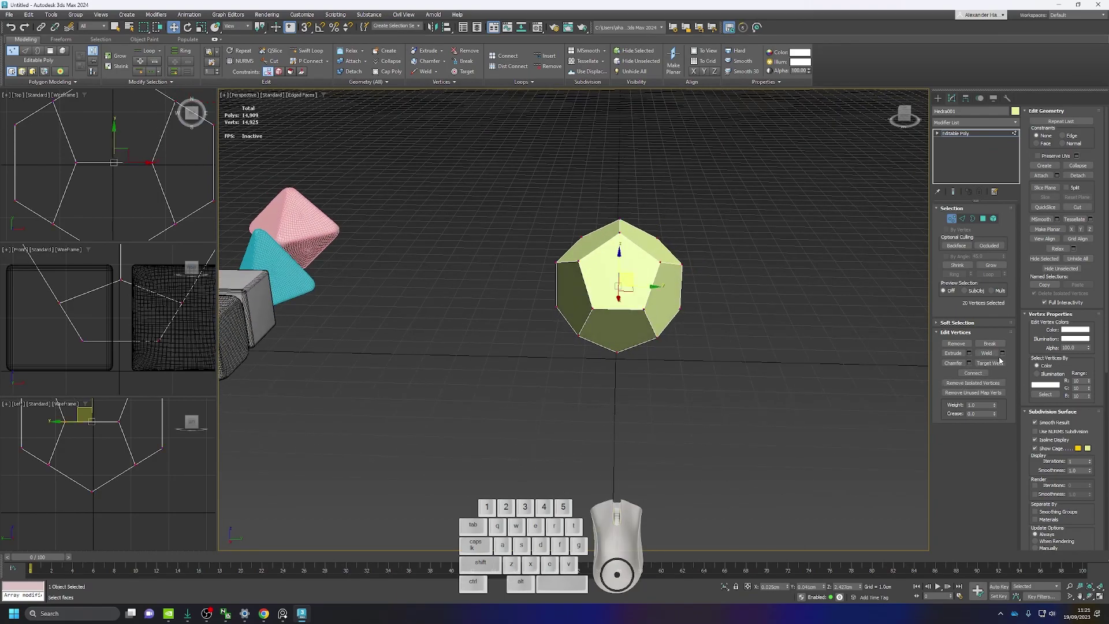
pyautogui.click(970, 363)
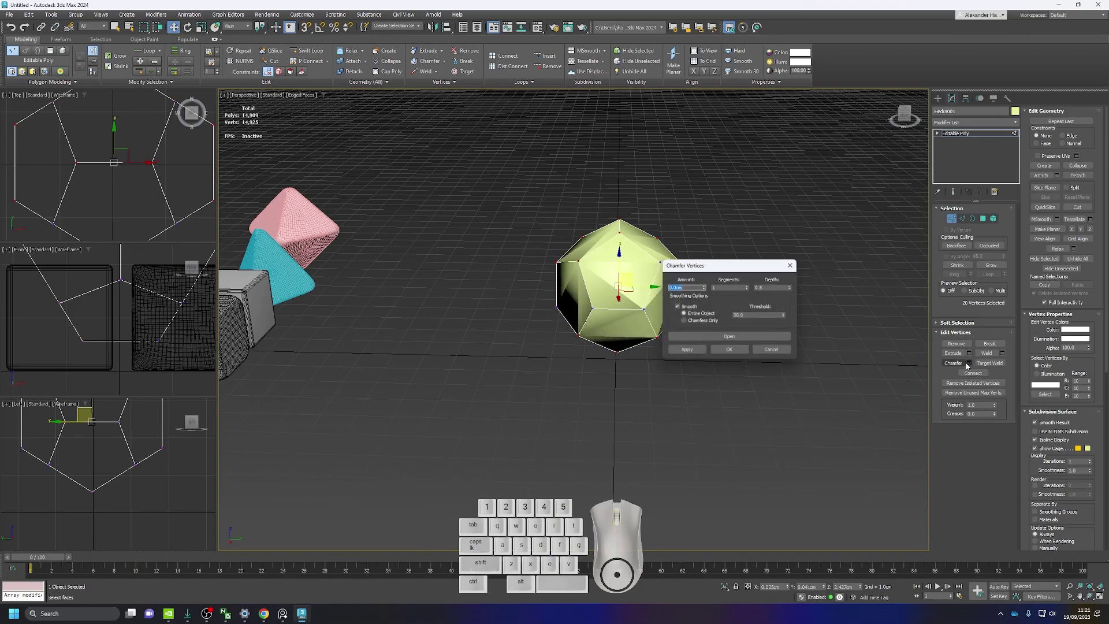
pyautogui.moveTo(704, 287); pyautogui.dragTo(696, 280)
pyautogui.click(747, 288)
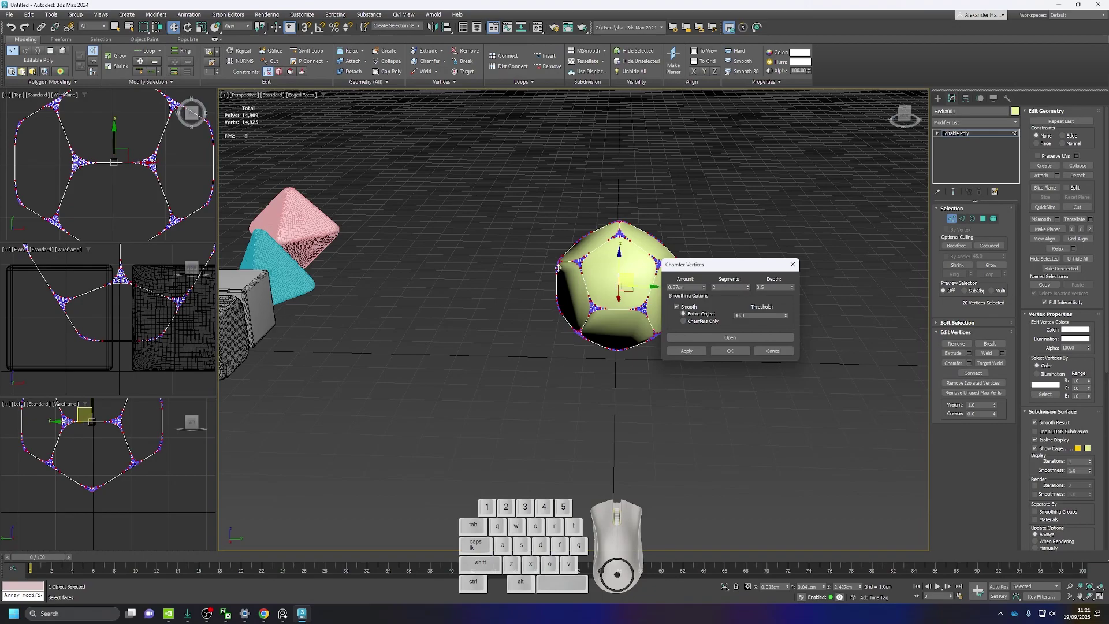
pyautogui.scroll(4, 589, 270)
pyautogui.moveTo(705, 289)
pyautogui.mouseDown()
pyautogui.moveTo(716, 271)
pyautogui.moveTo(721, 286)
pyautogui.mouseUp()
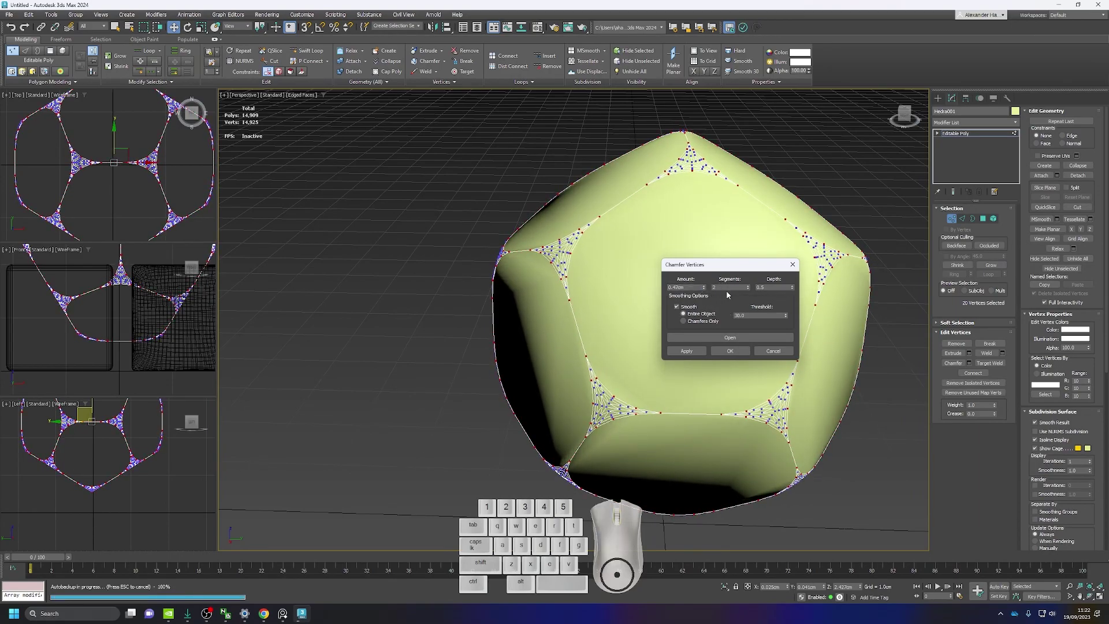
pyautogui.keyDown('alt'); pyautogui.moveTo(553, 330); pyautogui.dragTo(578, 301, button='middle'); pyautogui.keyUp('alt')
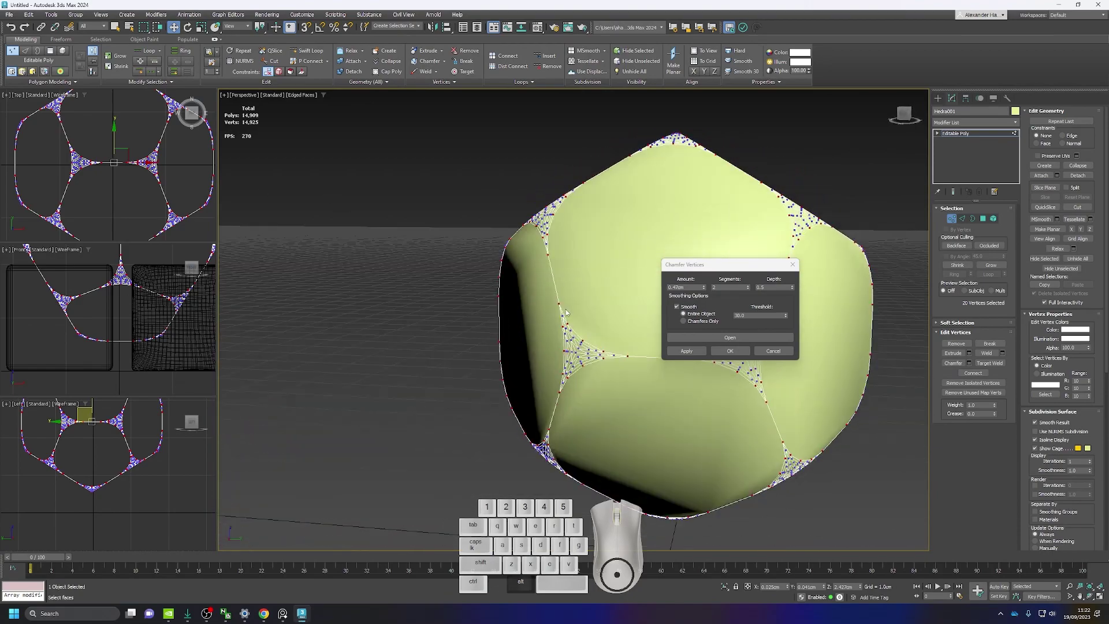
pyautogui.click(729, 351)
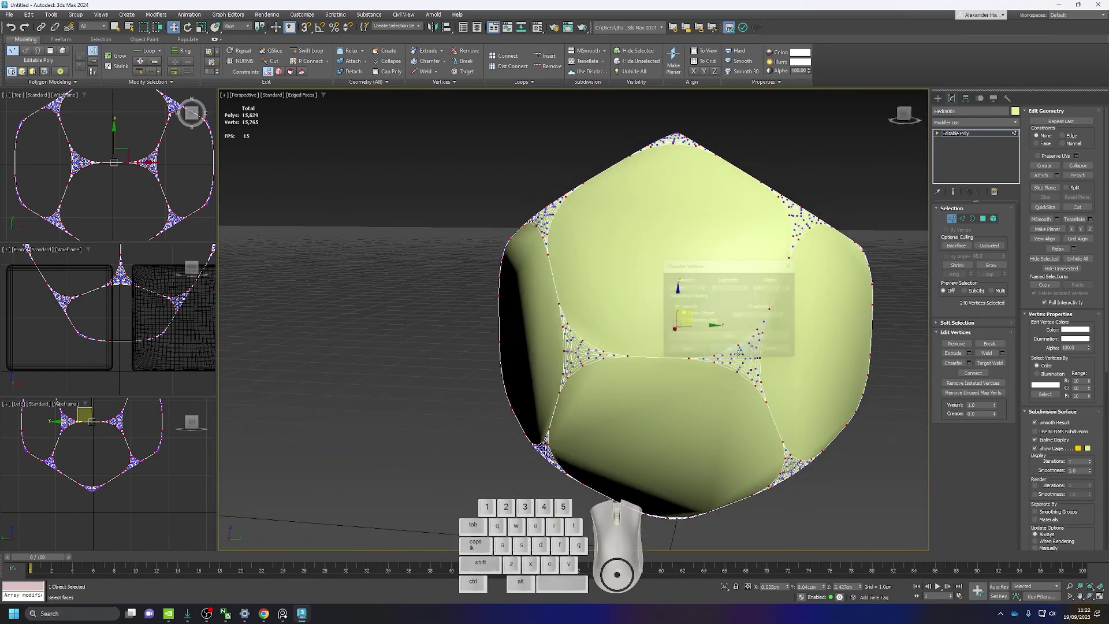
# - Select the straight edges between the chamfered corners all around the dodecahedron
pyautogui.click(963, 219)
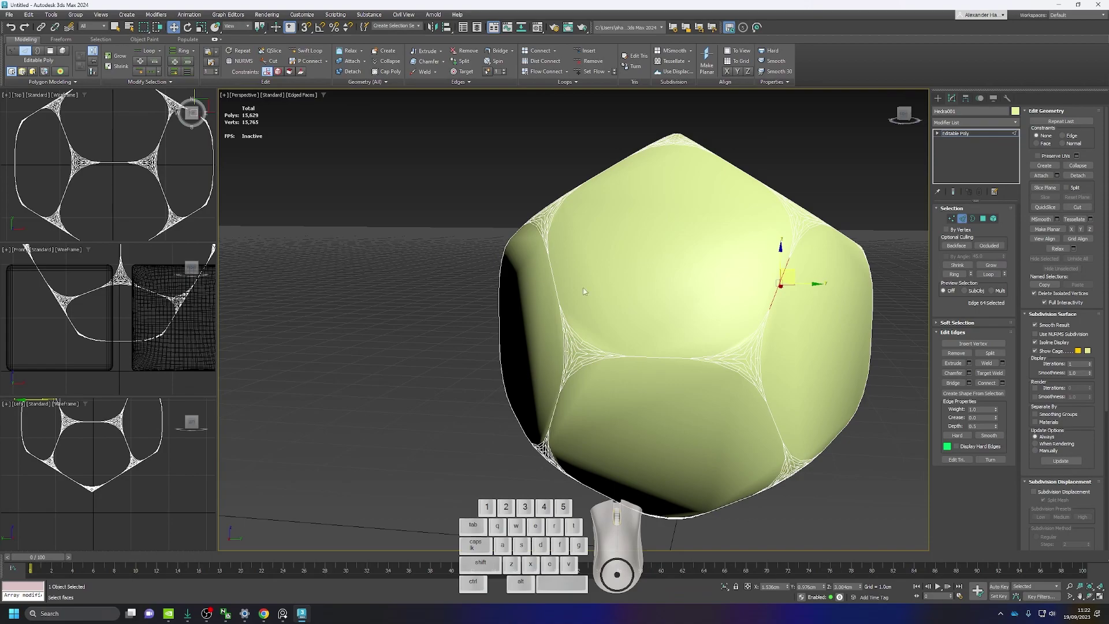
pyautogui.keyDown('ctrl'); pyautogui.click(556, 282); pyautogui.keyUp('ctrl')
pyautogui.keyDown('alt'); pyautogui.moveTo(555, 281); pyautogui.dragTo(585, 152, button='middle'); pyautogui.keyUp('alt')
pyautogui.keyDown('ctrl'); pyautogui.click(586, 151); pyautogui.keyUp('ctrl')
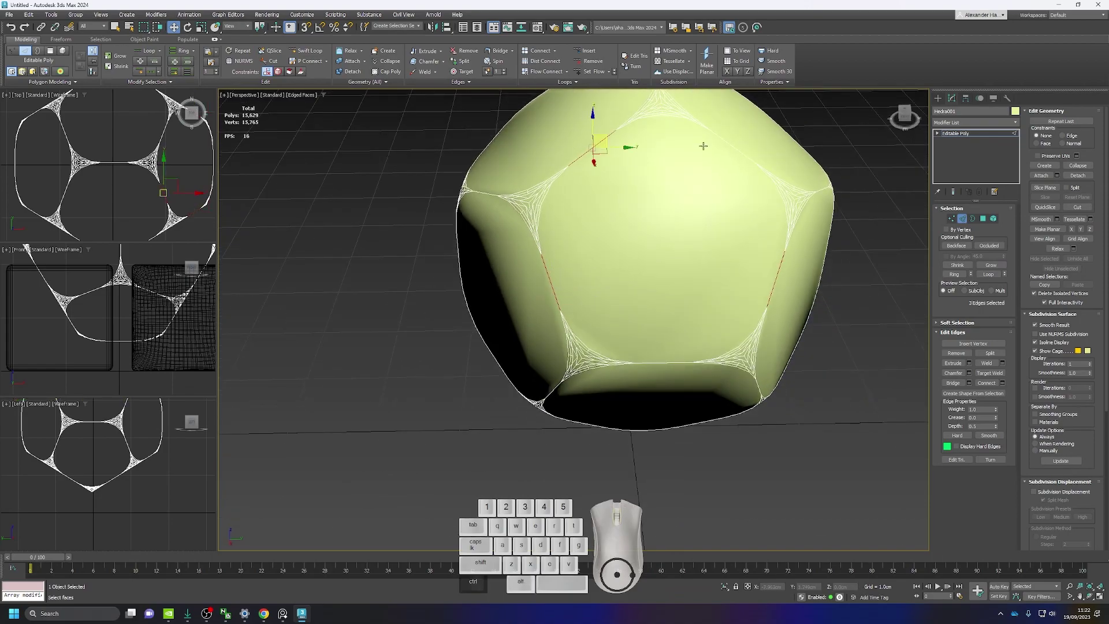
pyautogui.keyDown('ctrl'); pyautogui.click(744, 154); pyautogui.keyUp('ctrl')
pyautogui.scroll(-4, 716, 259)
pyautogui.keyDown('alt'); pyautogui.moveTo(716, 259); pyautogui.dragTo(642, 234, button='middle'); pyautogui.keyUp('alt')
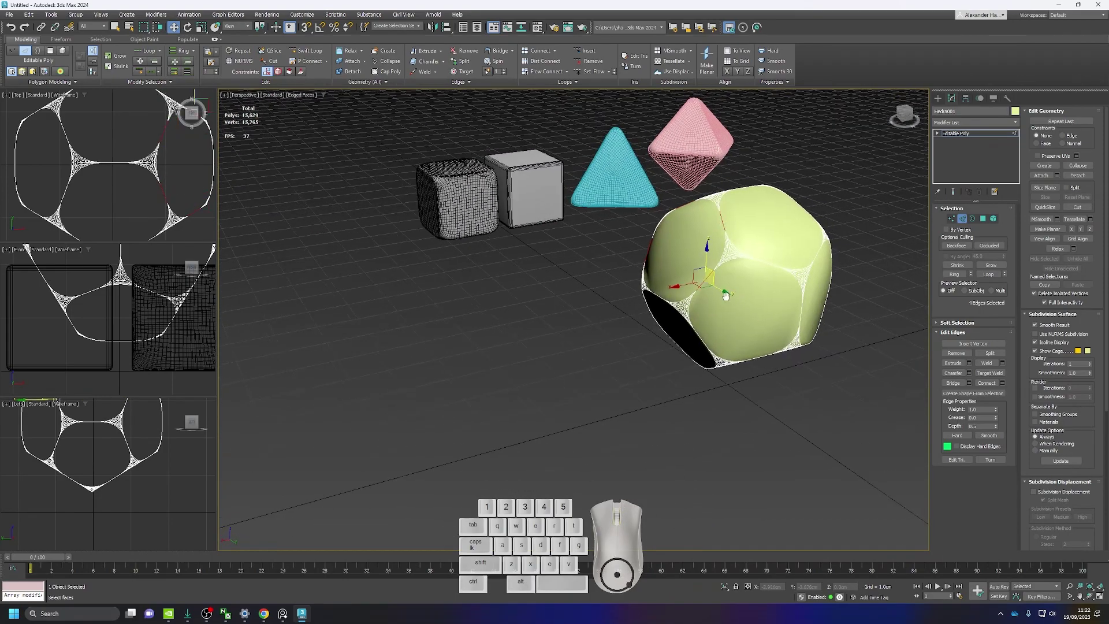
pyautogui.moveTo(793, 313); pyautogui.dragTo(736, 295, button='middle')
pyautogui.keyDown('ctrl'); pyautogui.click(653, 321); pyautogui.keyUp('ctrl')
pyautogui.keyDown('alt'); pyautogui.moveTo(653, 321); pyautogui.dragTo(604, 349, button='middle'); pyautogui.keyUp('alt')
pyautogui.keyDown('ctrl'); pyautogui.click(603, 360); pyautogui.keyUp('ctrl')
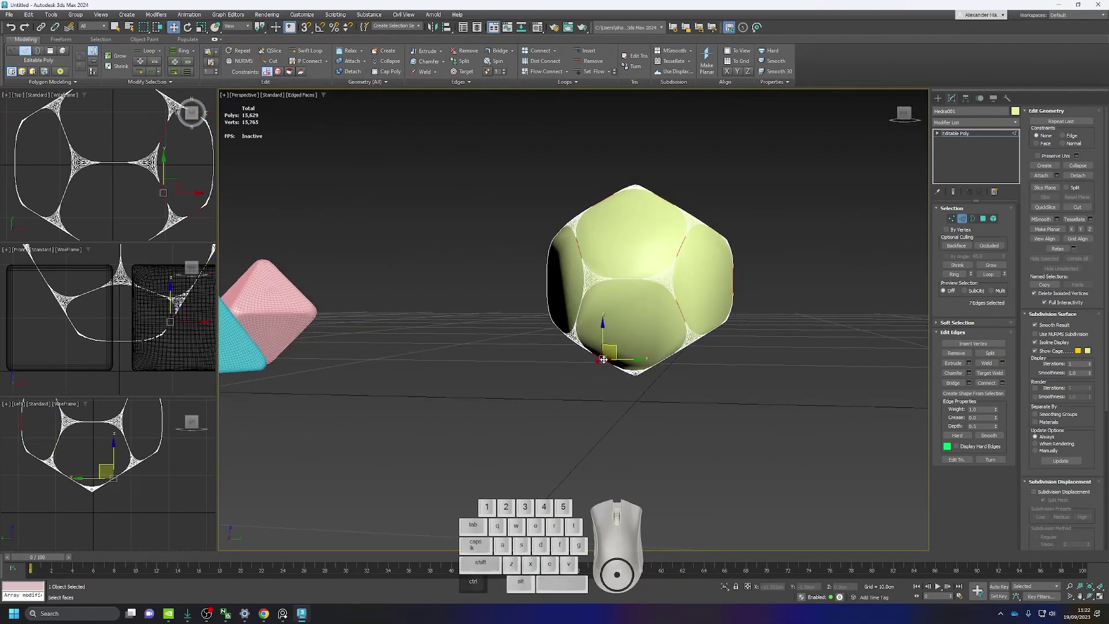
pyautogui.keyDown('ctrl'); pyautogui.click(580, 307); pyautogui.keyUp('ctrl')
pyautogui.keyDown('alt'); pyautogui.moveTo(581, 306); pyautogui.dragTo(612, 320, button='middle'); pyautogui.keyUp('alt')
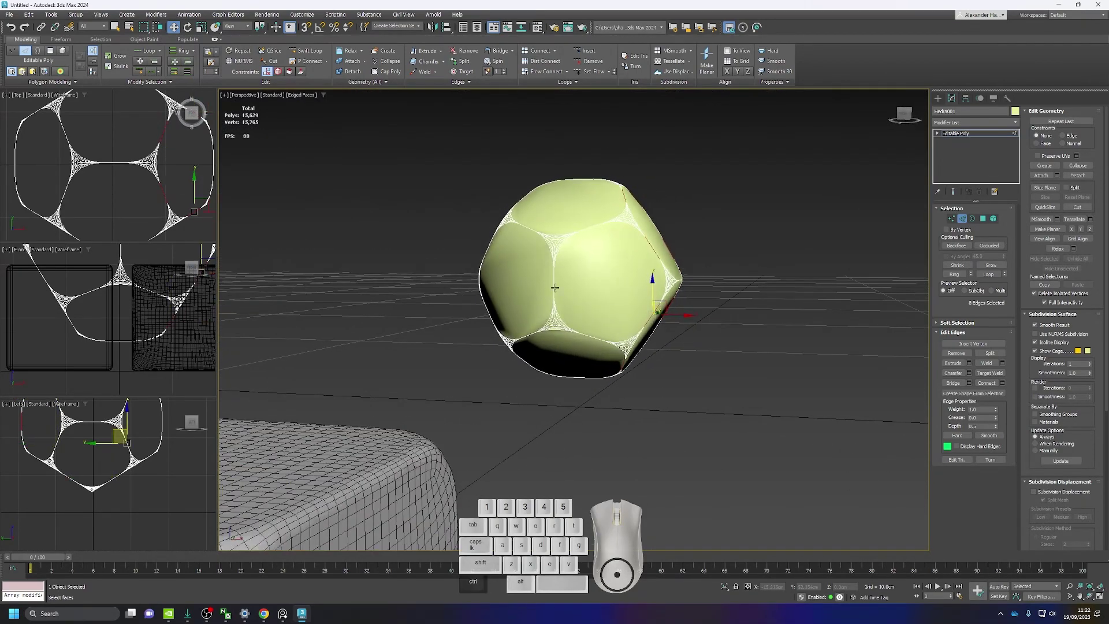
pyautogui.keyDown('ctrl'); pyautogui.click(578, 318); pyautogui.keyUp('ctrl')
pyautogui.keyDown('ctrl'); pyautogui.click(607, 216); pyautogui.keyUp('ctrl')
pyautogui.keyDown('ctrl'); pyautogui.click(529, 236); pyautogui.keyUp('ctrl')
pyautogui.keyDown('ctrl'); pyautogui.click(531, 230); pyautogui.keyUp('ctrl')
pyautogui.keyDown('ctrl'); pyautogui.click(582, 378); pyautogui.keyUp('ctrl')
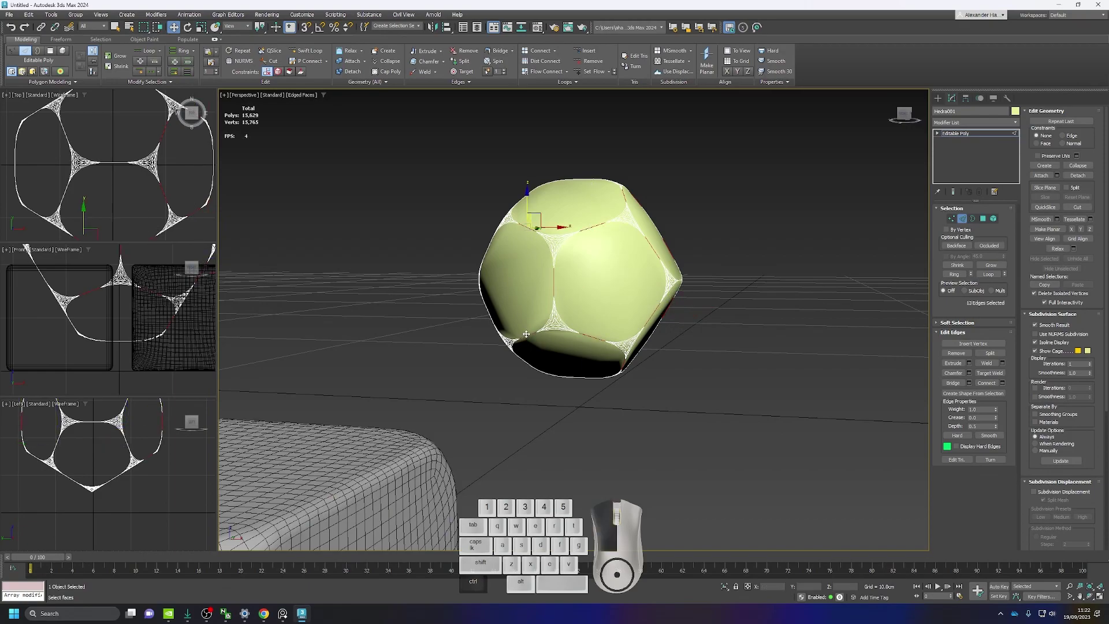
pyautogui.keyDown('alt'); pyautogui.moveTo(579, 379); pyautogui.dragTo(641, 376, button='middle'); pyautogui.keyUp('alt')
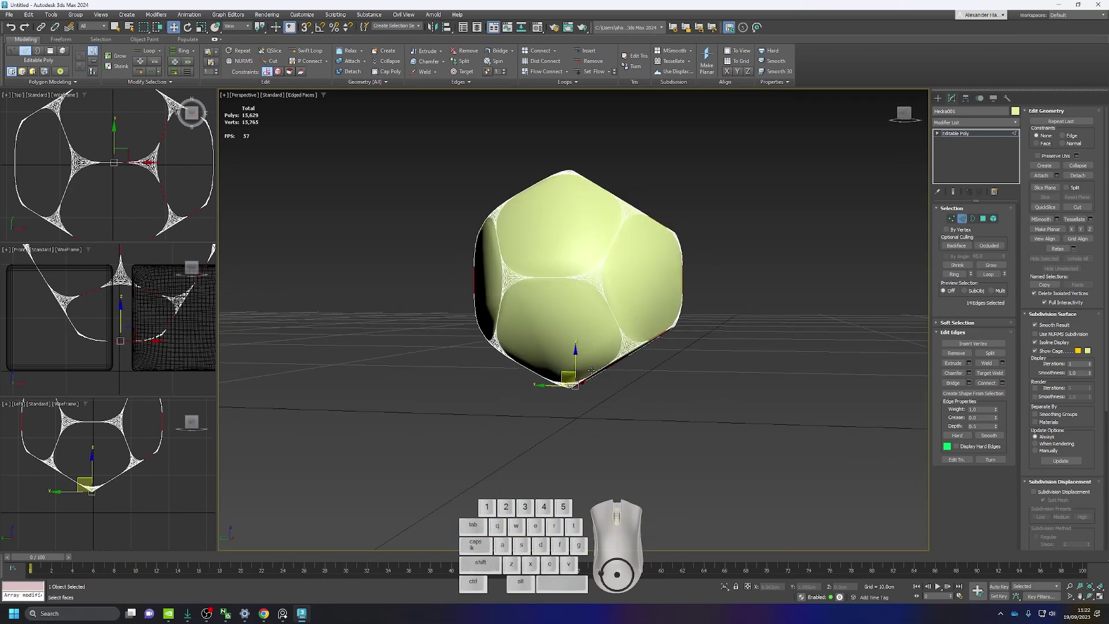
pyautogui.keyDown('ctrl'); pyautogui.click(553, 282); pyautogui.keyUp('ctrl')
pyautogui.keyDown('ctrl'); pyautogui.click(552, 282); pyautogui.keyUp('ctrl')
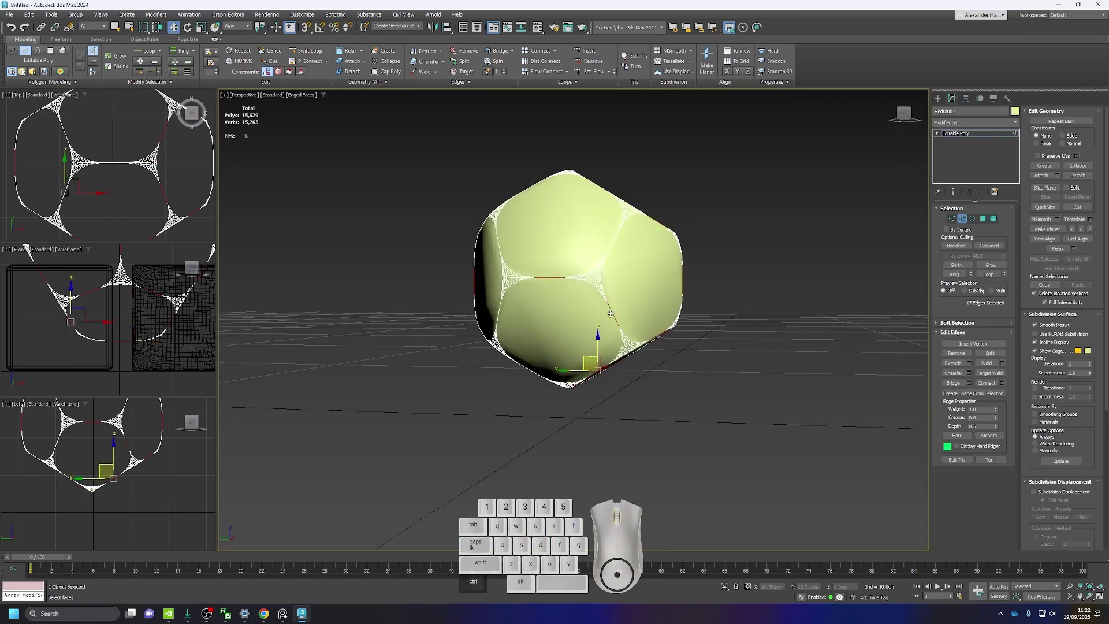
pyautogui.keyDown('ctrl'); pyautogui.click(500, 307); pyautogui.keyUp('ctrl')
pyautogui.keyDown('ctrl'); pyautogui.click(526, 191); pyautogui.keyUp('ctrl')
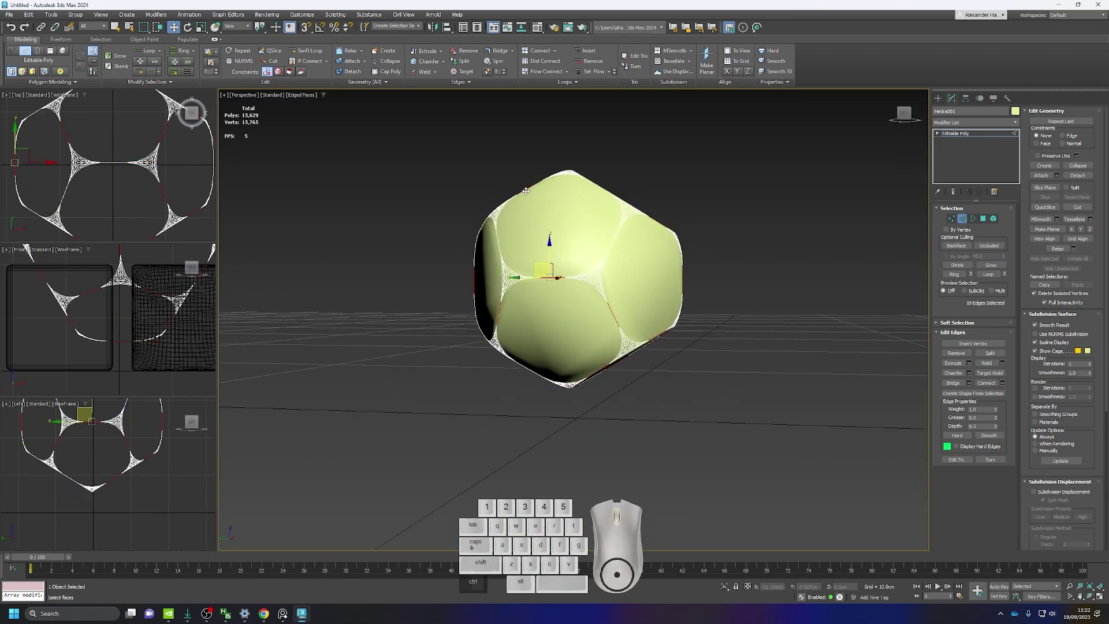
pyautogui.keyDown('ctrl'); pyautogui.click(599, 186); pyautogui.keyUp('ctrl')
pyautogui.keyDown('alt'); pyautogui.moveTo(599, 187); pyautogui.dragTo(629, 283, button='middle'); pyautogui.keyUp('alt')
pyautogui.keyDown('ctrl'); pyautogui.click(624, 285); pyautogui.keyUp('ctrl')
pyautogui.keyDown('ctrl'); pyautogui.click(571, 324); pyautogui.keyUp('ctrl')
pyautogui.keyDown('alt'); pyautogui.moveTo(571, 324); pyautogui.dragTo(597, 373, button='middle'); pyautogui.keyUp('alt')
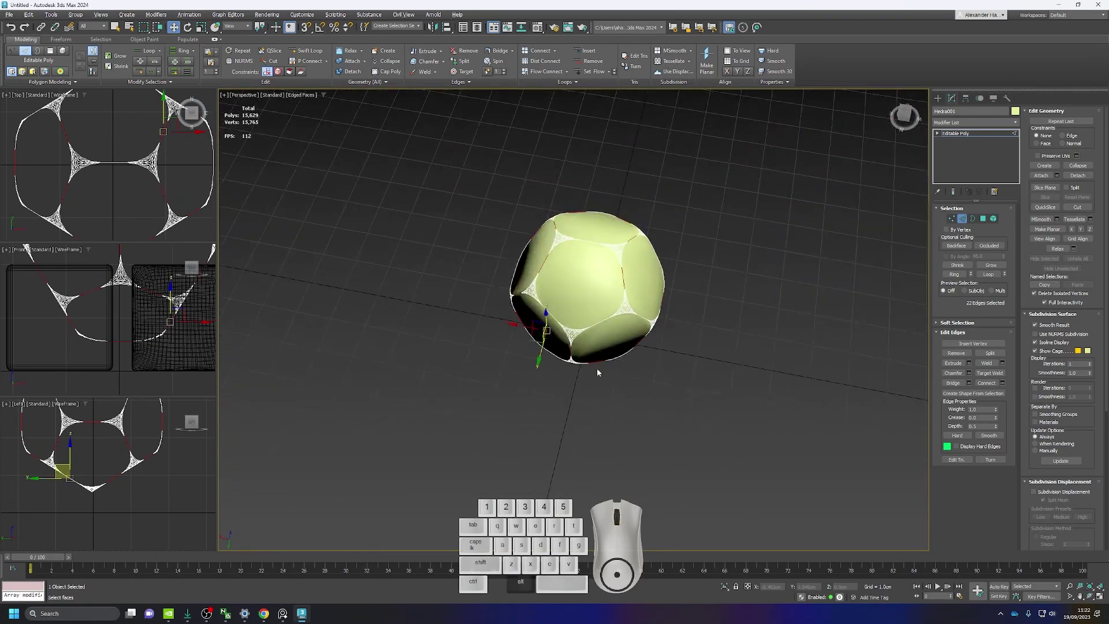
pyautogui.keyDown('ctrl'); pyautogui.click(593, 237); pyautogui.keyUp('ctrl')
pyautogui.keyDown('ctrl'); pyautogui.click(602, 316); pyautogui.keyUp('ctrl')
pyautogui.keyDown('ctrl'); pyautogui.click(569, 317); pyautogui.keyUp('ctrl')
pyautogui.keyDown('alt'); pyautogui.moveTo(564, 317); pyautogui.dragTo(664, 314, button='middle'); pyautogui.keyUp('alt')
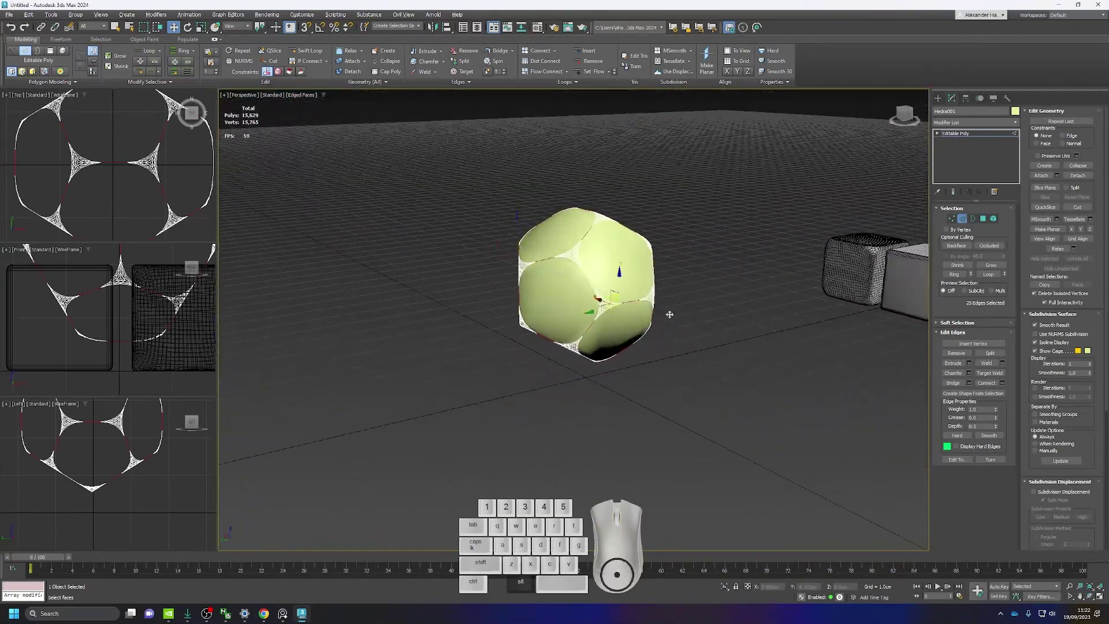
# - Chamfer the selected edges narrowly with Uniform mitering, 2 segments and a depth of 0.5
pyautogui.click(969, 374)
pyautogui.scroll(5, 601, 290)
pyautogui.moveTo(703, 298)
pyautogui.mouseDown()
pyautogui.moveTo(708, 287)
pyautogui.moveTo(709, 307)
pyautogui.mouseUp()
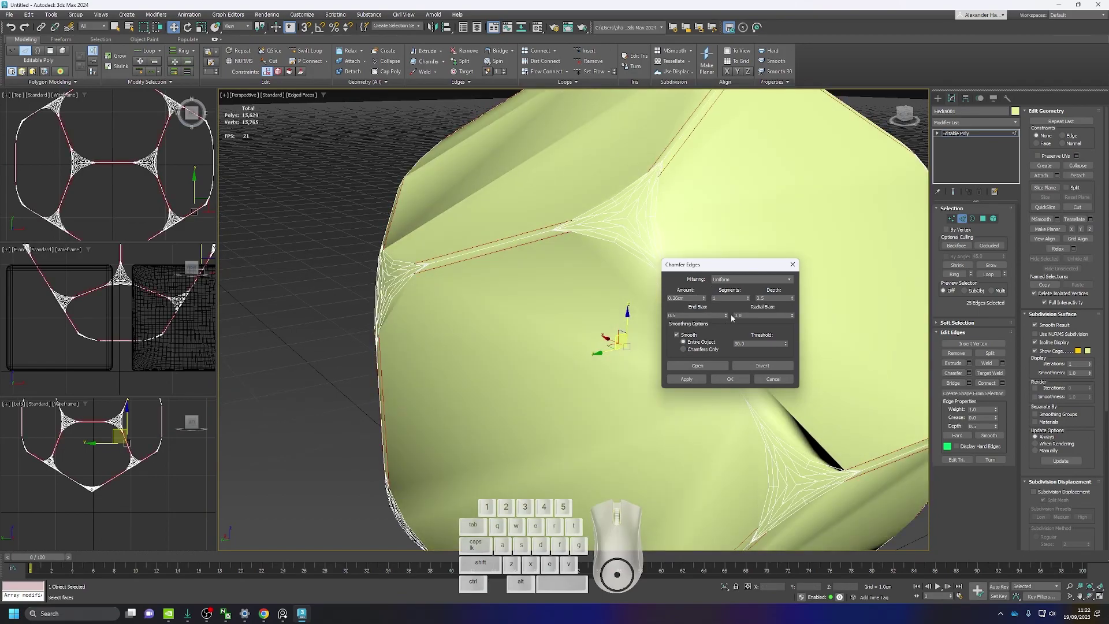
pyautogui.click(748, 297)
pyautogui.moveTo(600, 289); pyautogui.dragTo(575, 266, button='middle')
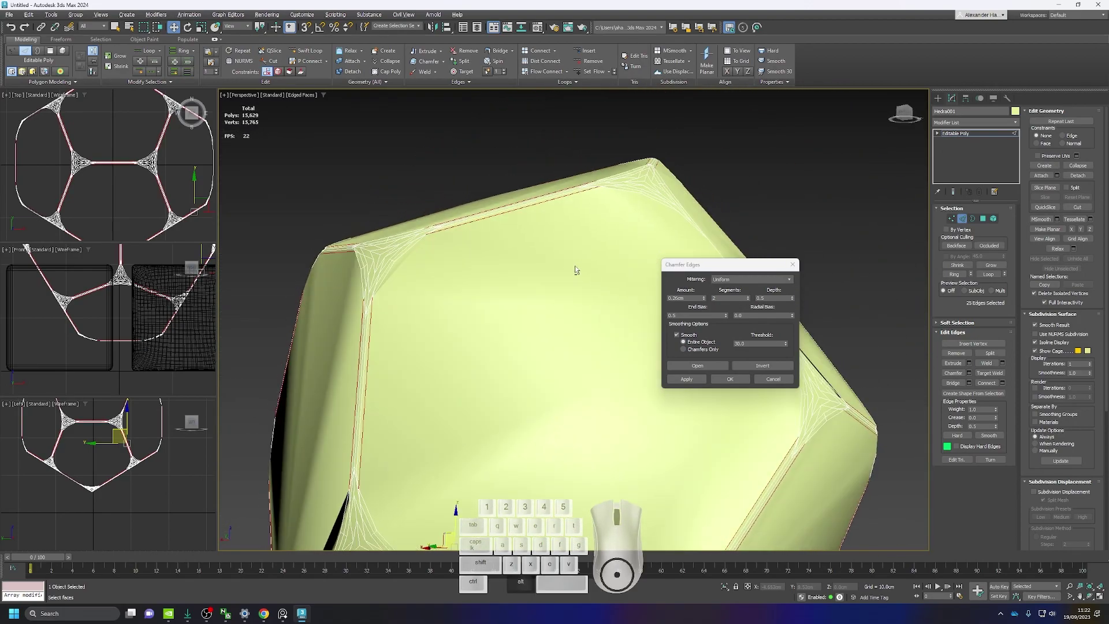
pyautogui.click(731, 380)
pyautogui.scroll(-5, 722, 376)
pyautogui.keyDown('alt'); pyautogui.moveTo(722, 375); pyautogui.dragTo(707, 367, button='middle'); pyautogui.keyUp('alt')
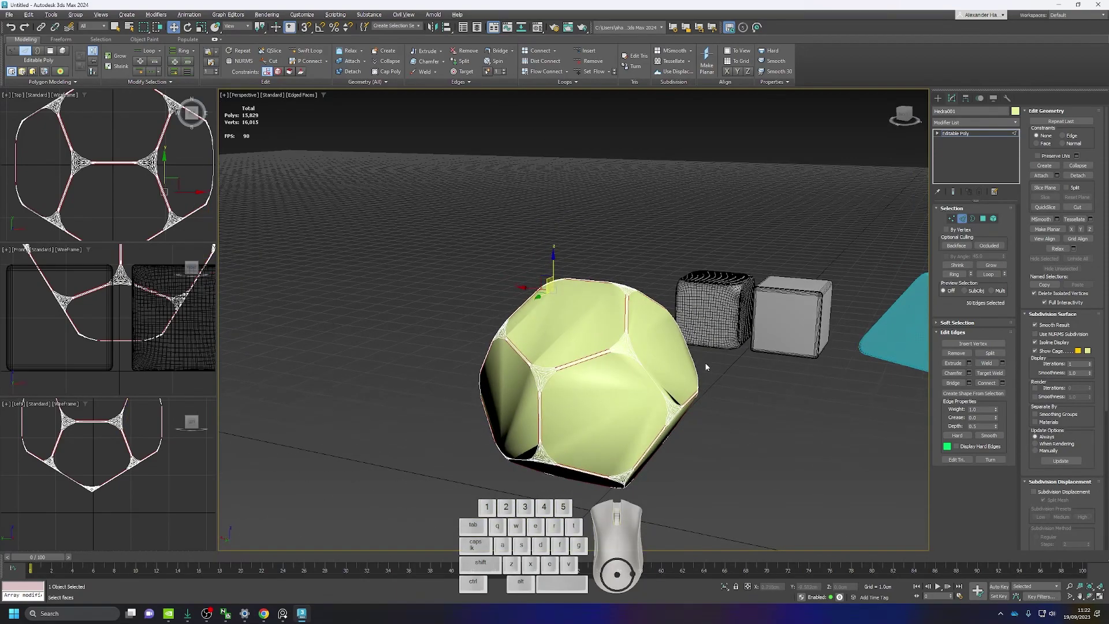
# - Remesh the whole twelve-sided die with a computed Retopology modifier and turn off the edged-faces display to see its smooth shading
pyautogui.click(970, 134)
pyautogui.click(974, 124)
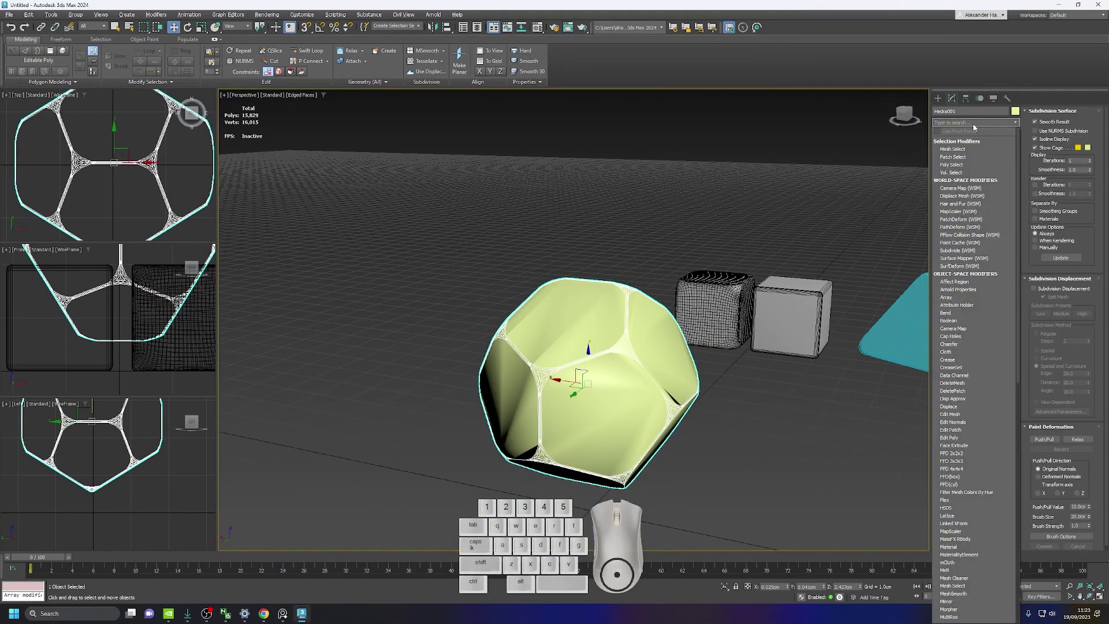
pyautogui.write('re')
pyautogui.click(959, 152)
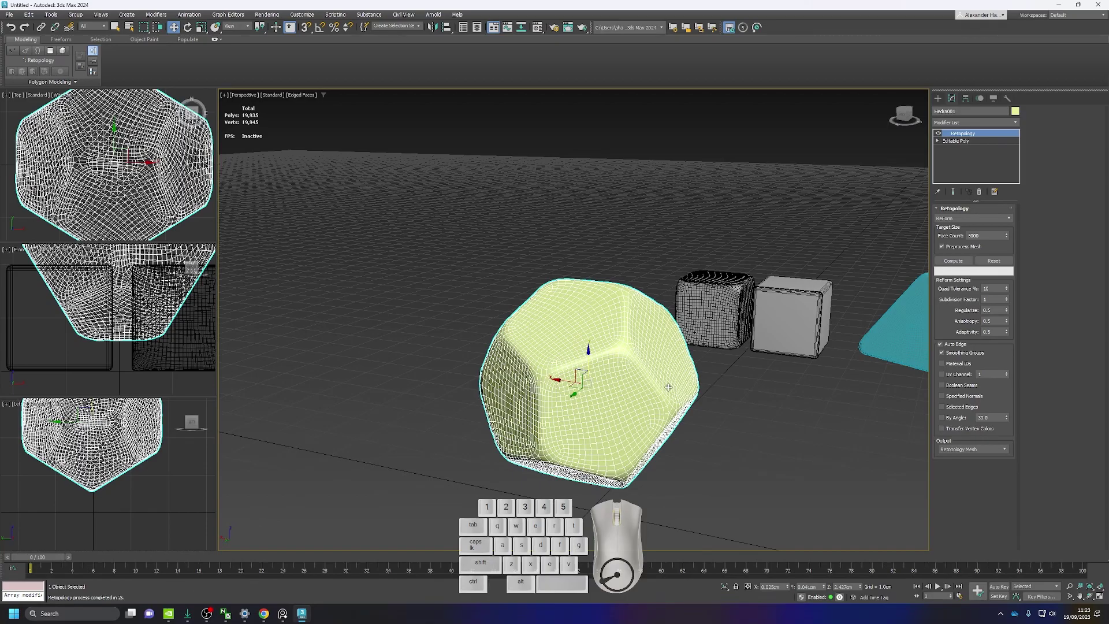
pyautogui.keyDown('alt'); pyautogui.moveTo(667, 387); pyautogui.dragTo(640, 390, button='middle'); pyautogui.keyUp('alt')
pyautogui.press('F4')
pyautogui.scroll(-5, 715, 357)
pyautogui.keyDown('alt'); pyautogui.moveTo(713, 352); pyautogui.dragTo(700, 391, button='middle'); pyautogui.keyUp('alt')
pyautogui.click(699, 390)
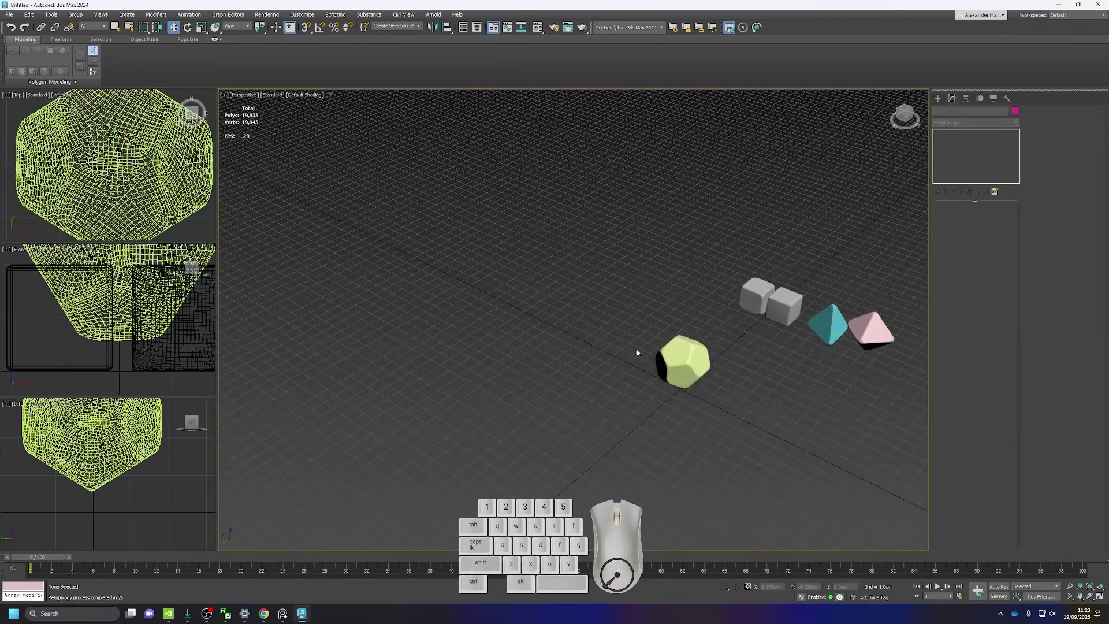
# - Add a Weighted Normals modifier to the twelve-sided die
pyautogui.click(670, 358)
pyautogui.click(955, 123)
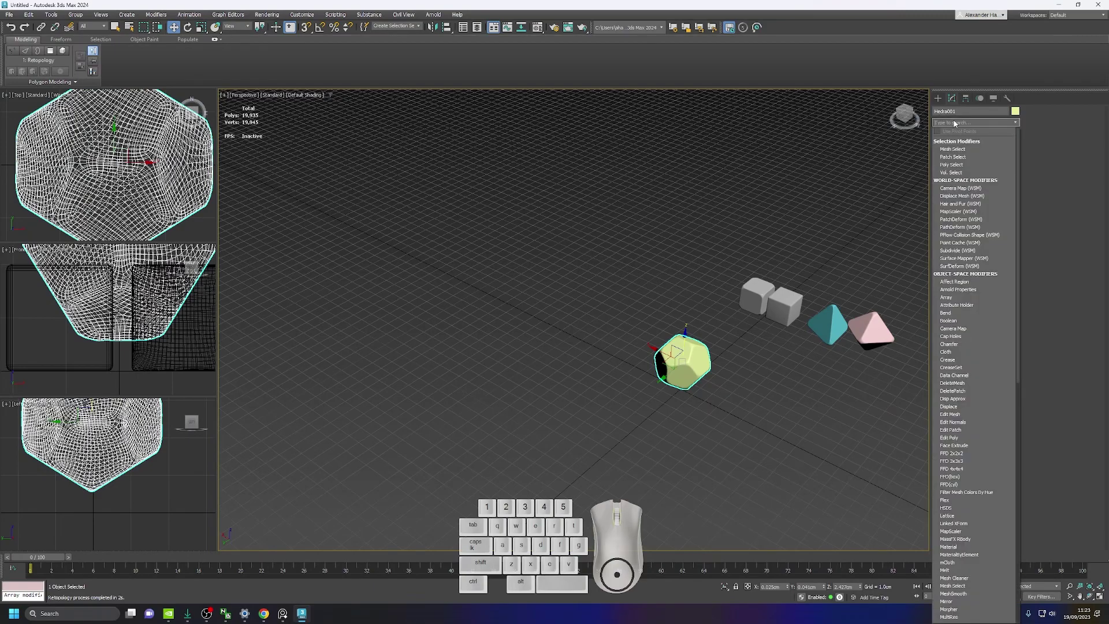
pyautogui.write('w')
pyautogui.click(959, 151)
pyautogui.click(785, 382)
pyautogui.scroll(3, 784, 381)
pyautogui.keyDown('alt'); pyautogui.moveTo(784, 381); pyautogui.dragTo(690, 327, button='middle'); pyautogui.keyUp('alt')
# - Move the twelve-sided die to the end of the dice row, next to the pink octahedron, and deselect it
pyautogui.click(634, 275)
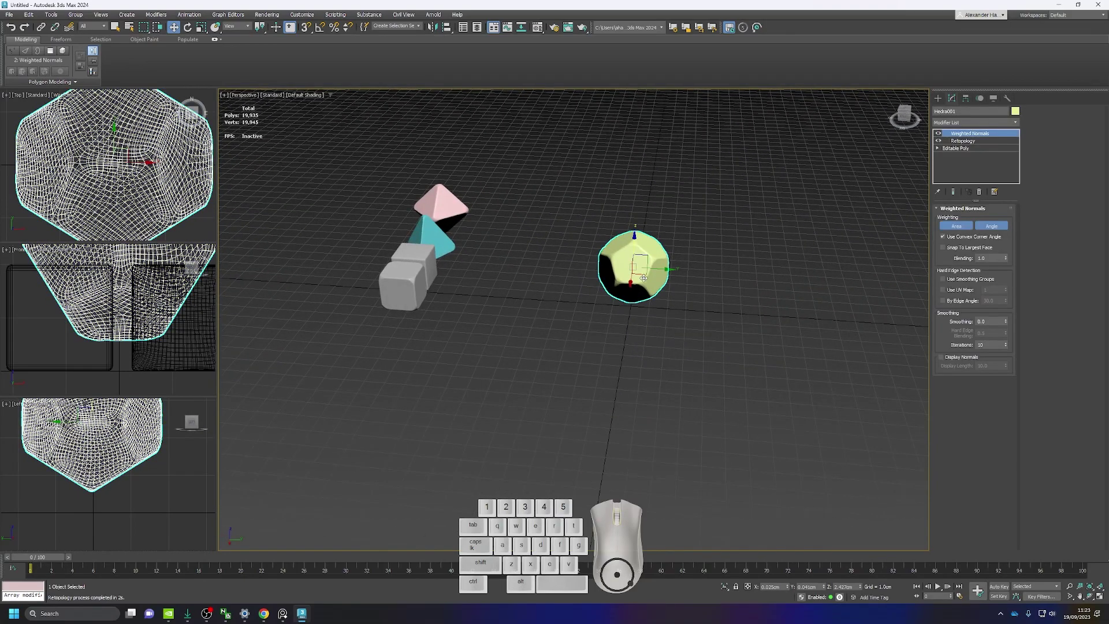
pyautogui.moveTo(634, 276); pyautogui.dragTo(622, 379, button='middle')
pyautogui.moveTo(621, 378); pyautogui.dragTo(462, 255)
pyautogui.keyDown('alt'); pyautogui.moveTo(498, 289); pyautogui.dragTo(425, 267, button='middle'); pyautogui.keyUp('alt')
pyautogui.press('End')
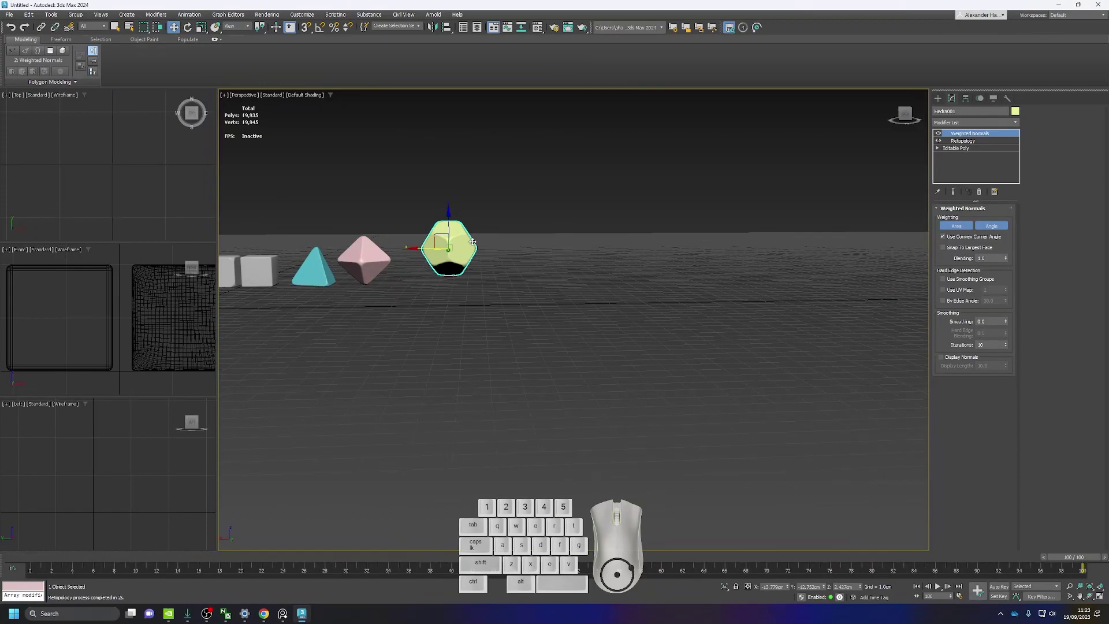
pyautogui.moveTo(454, 230); pyautogui.dragTo(405, 261)
pyautogui.moveTo(393, 296); pyautogui.dragTo(792, 325, button='middle')
pyautogui.moveTo(792, 324); pyautogui.dragTo(669, 335, button='middle')
pyautogui.click(669, 337)
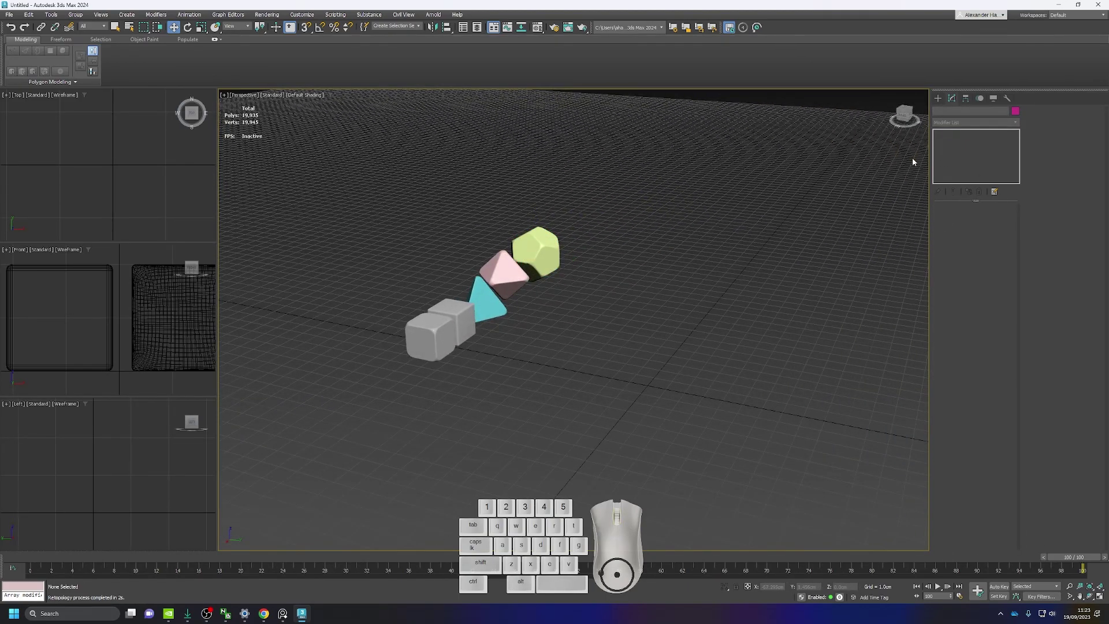
pyautogui.moveTo(695, 378); pyautogui.dragTo(615, 345, button='middle')
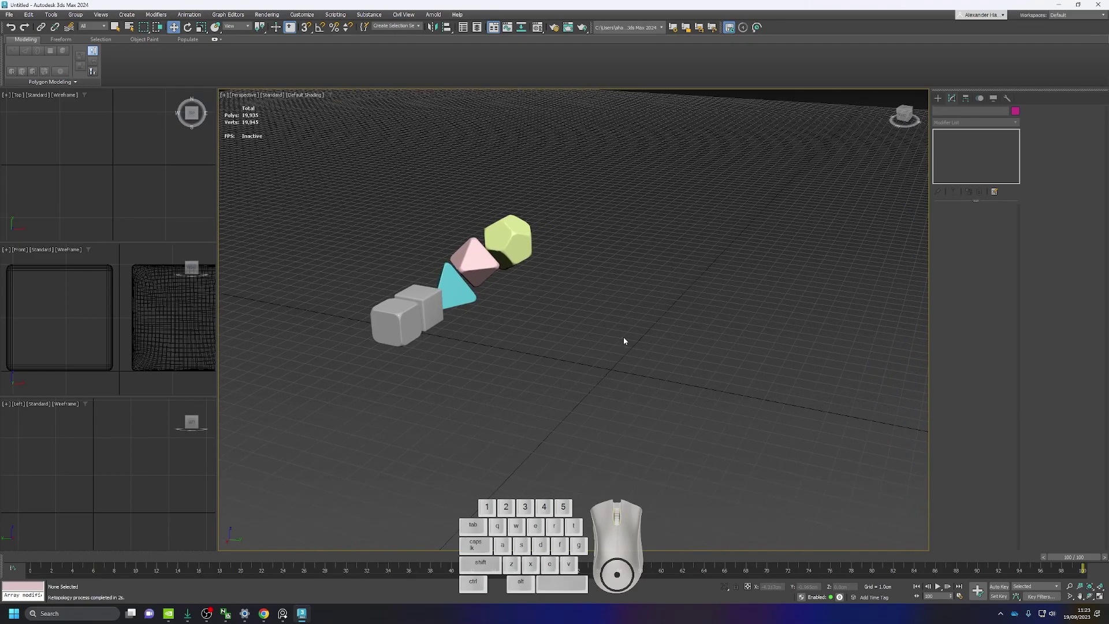